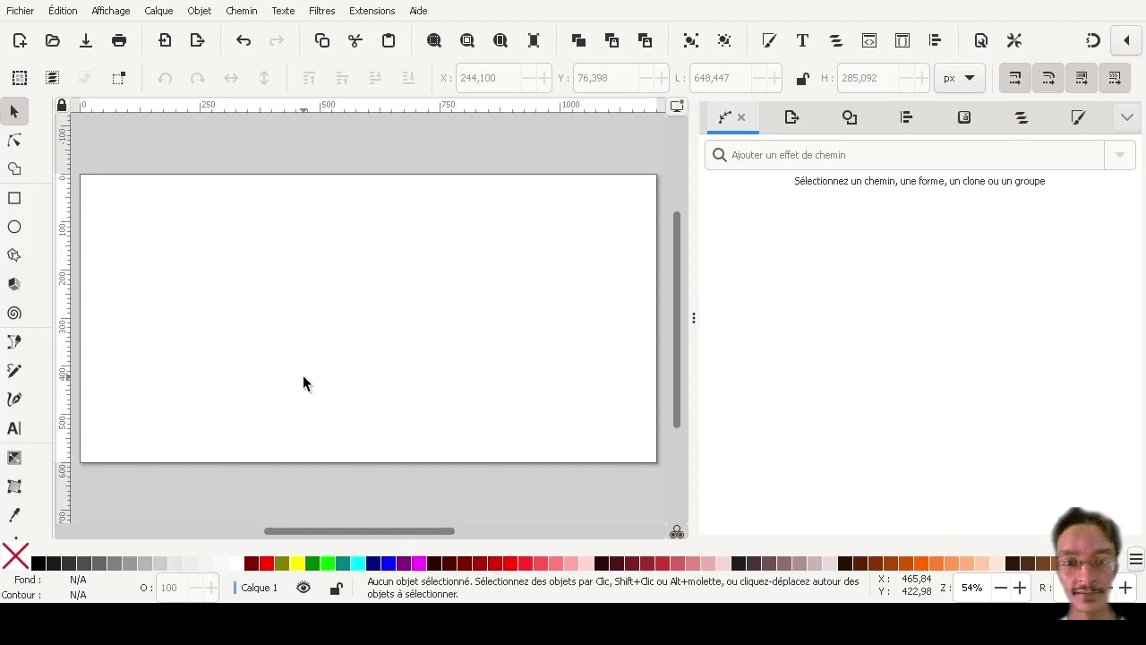
# - Draw a yellow rectangle and a teal circle overlapping it
pyautogui.click(16, 171)
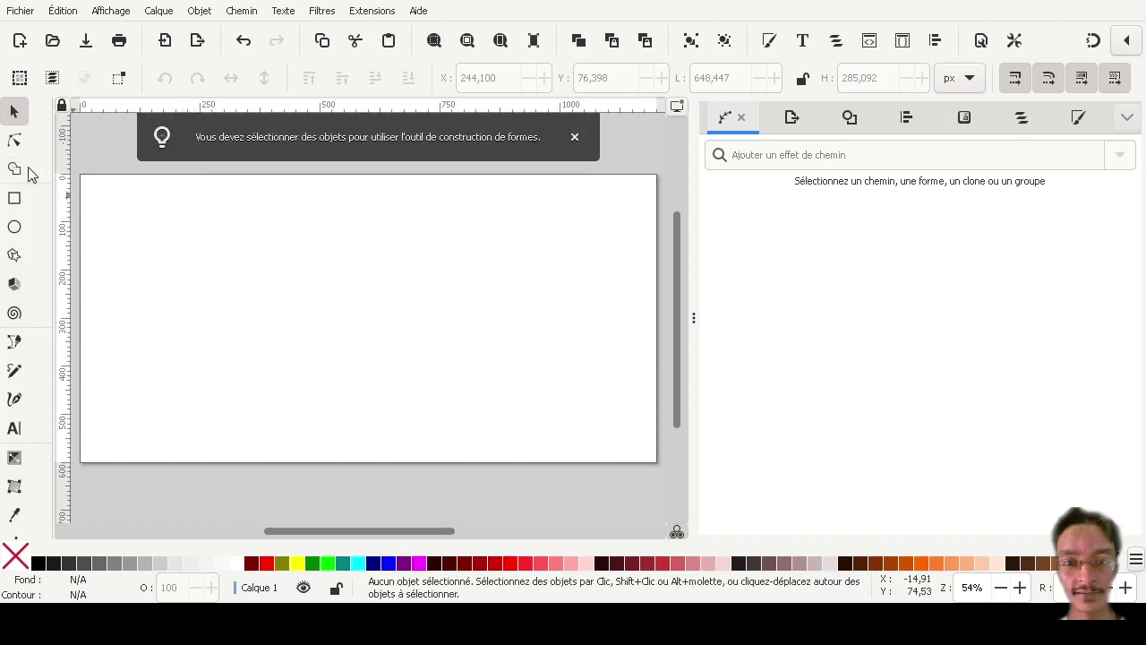
pyautogui.click(15, 141)
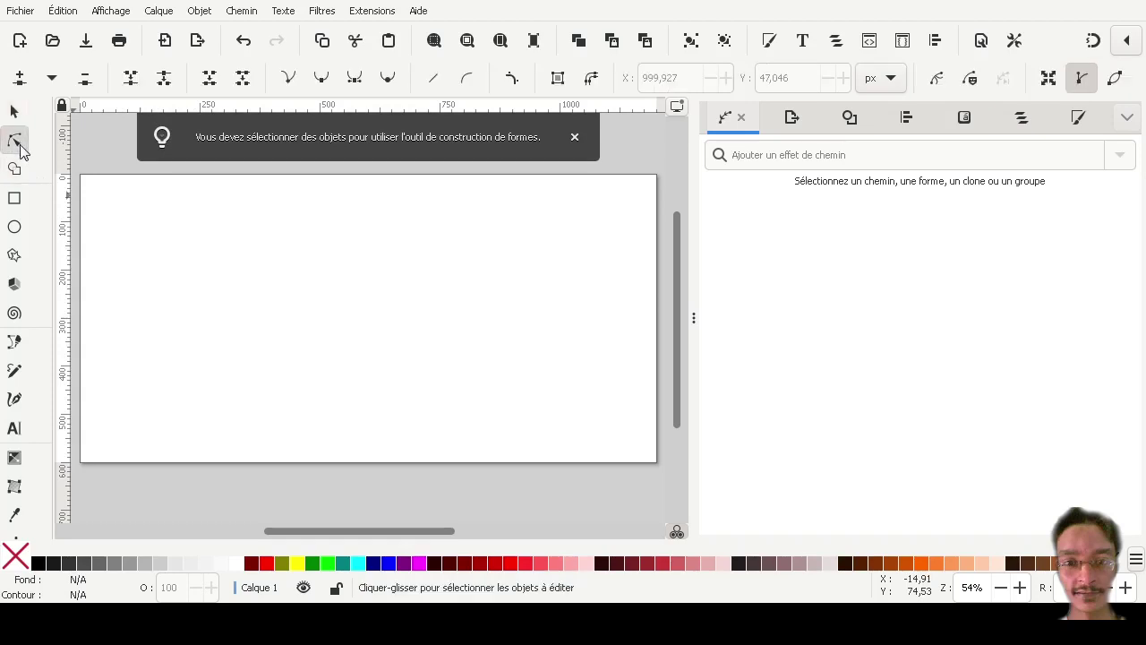
pyautogui.click(14, 200)
pyautogui.moveTo(165, 223); pyautogui.dragTo(322, 332)
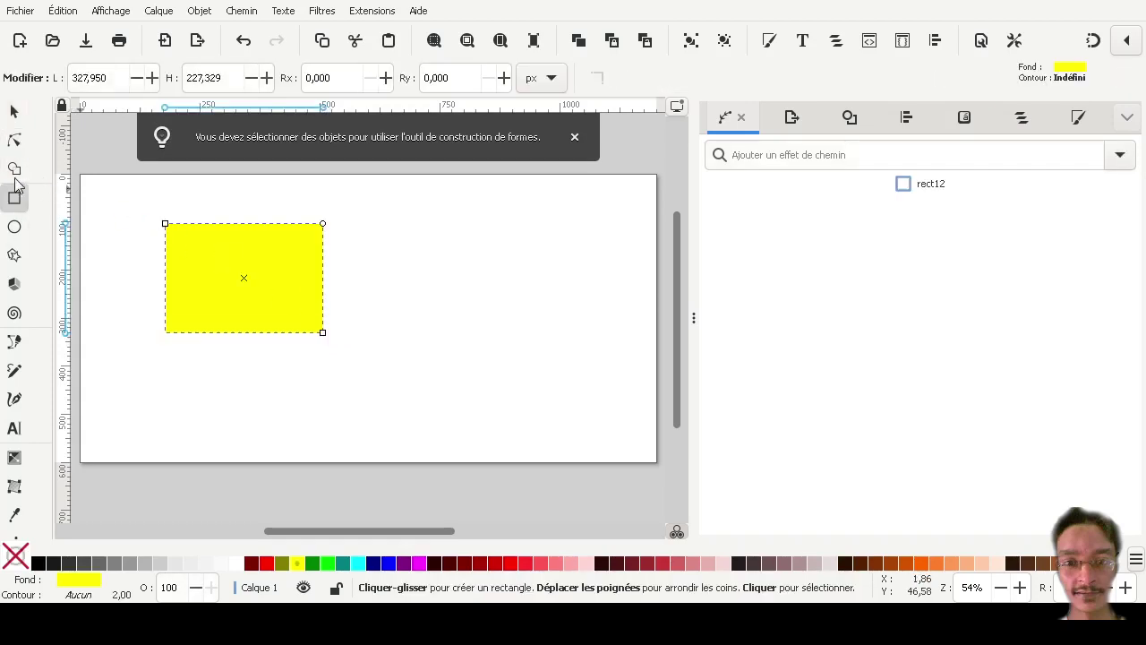
pyautogui.click(15, 226)
pyautogui.moveTo(385, 393)
pyautogui.mouseDown()
pyautogui.moveTo(296, 283)
pyautogui.moveTo(262, 272)
pyautogui.mouseUp()
pyautogui.click(344, 563)
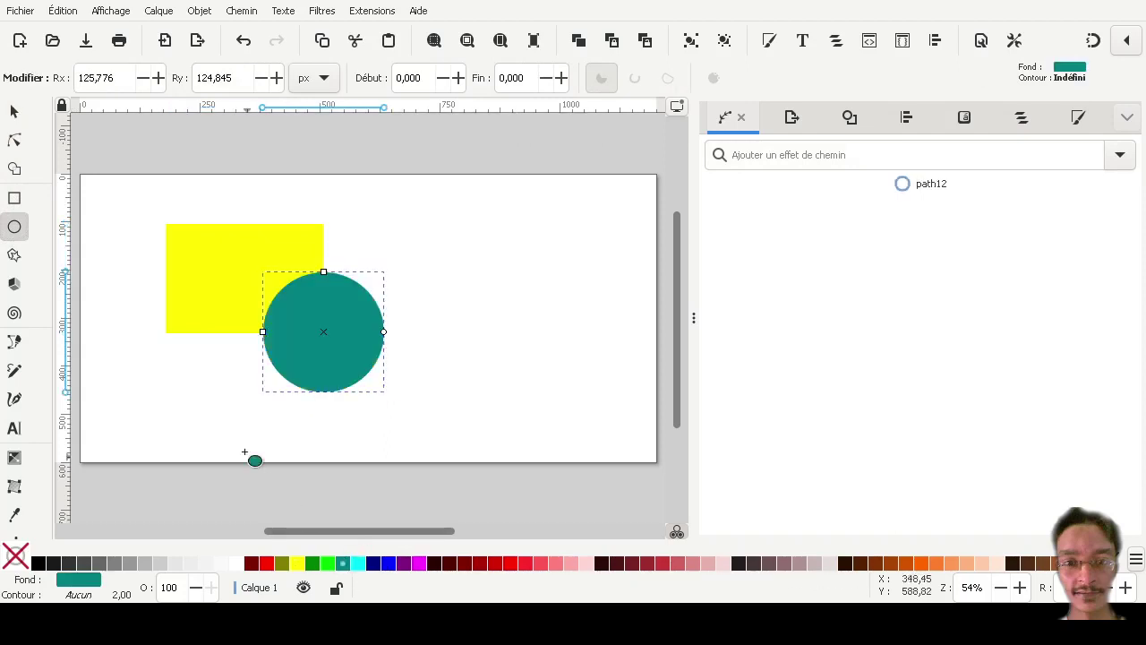
# - Add a six-point star, a square and a yellow circle overlapping the other shapes
pyautogui.click(15, 255)
pyautogui.moveTo(273, 247)
pyautogui.mouseDown()
pyautogui.moveTo(424, 347)
pyautogui.moveTo(317, 256)
pyautogui.mouseUp()
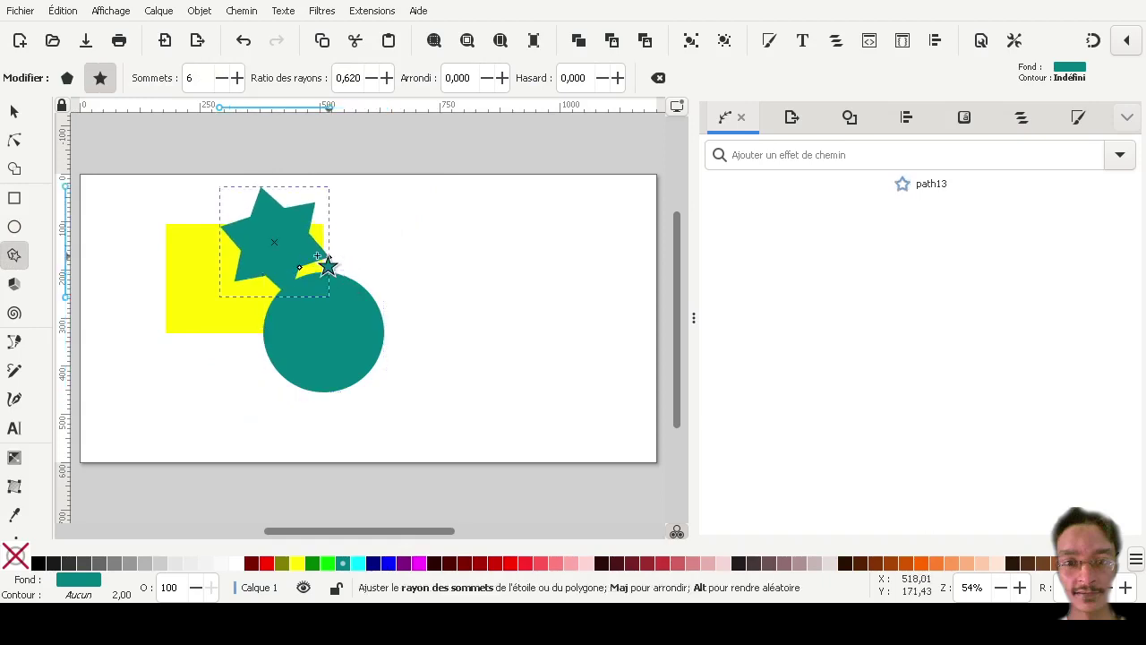
pyautogui.click(15, 198)
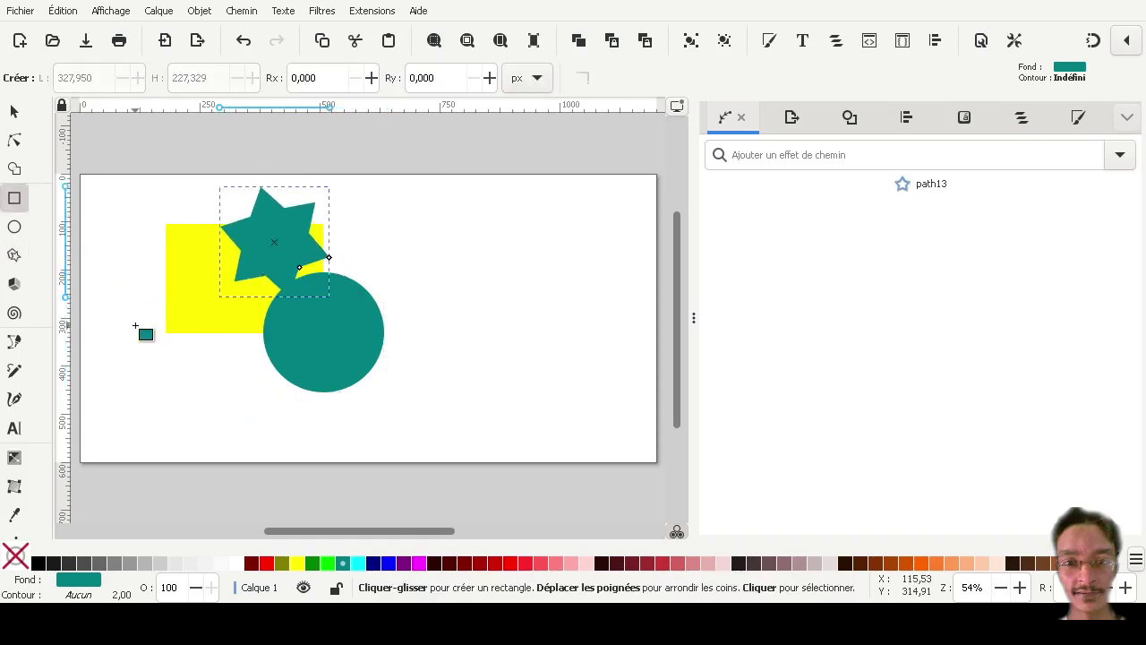
pyautogui.moveTo(134, 296); pyautogui.dragTo(227, 391)
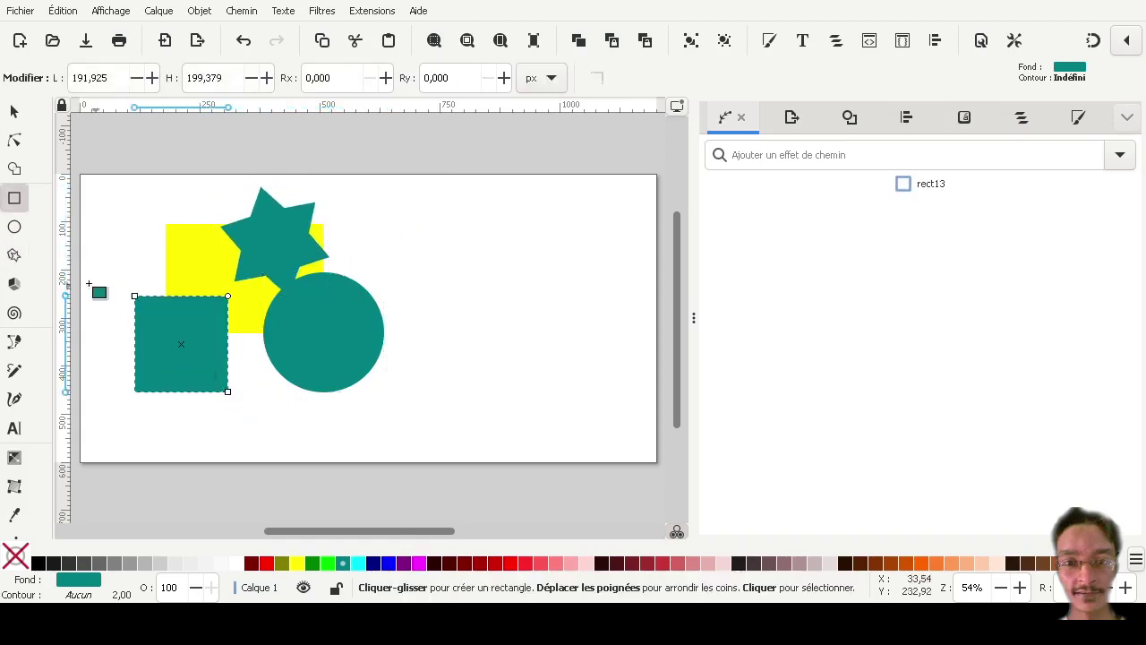
pyautogui.click(14, 226)
pyautogui.moveTo(193, 265)
pyautogui.mouseDown()
pyautogui.moveTo(333, 379)
pyautogui.moveTo(308, 374)
pyautogui.mouseUp()
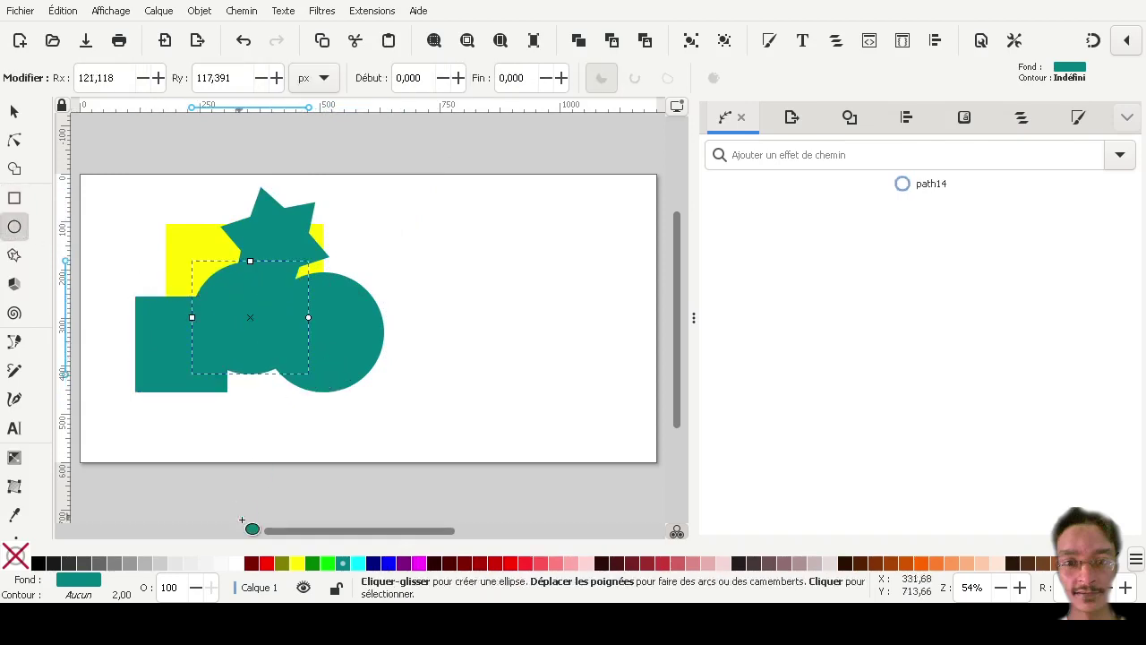
pyautogui.click(296, 562)
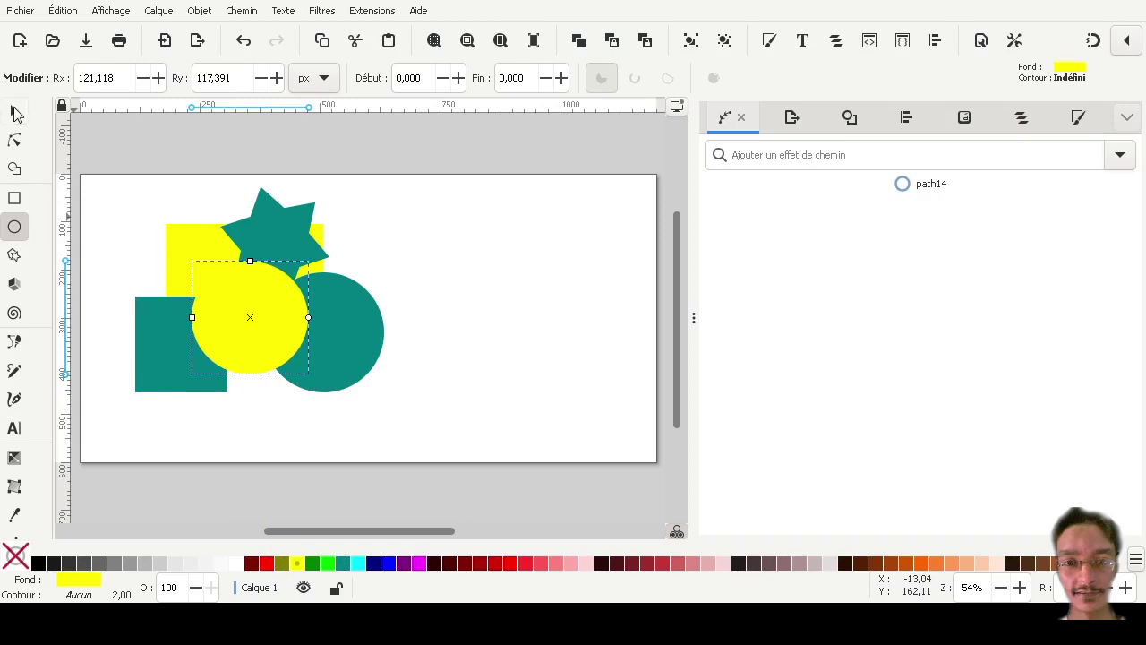
# - Recolour the square lime green and the right-hand circle red
pyautogui.click(16, 111)
pyautogui.click(159, 350)
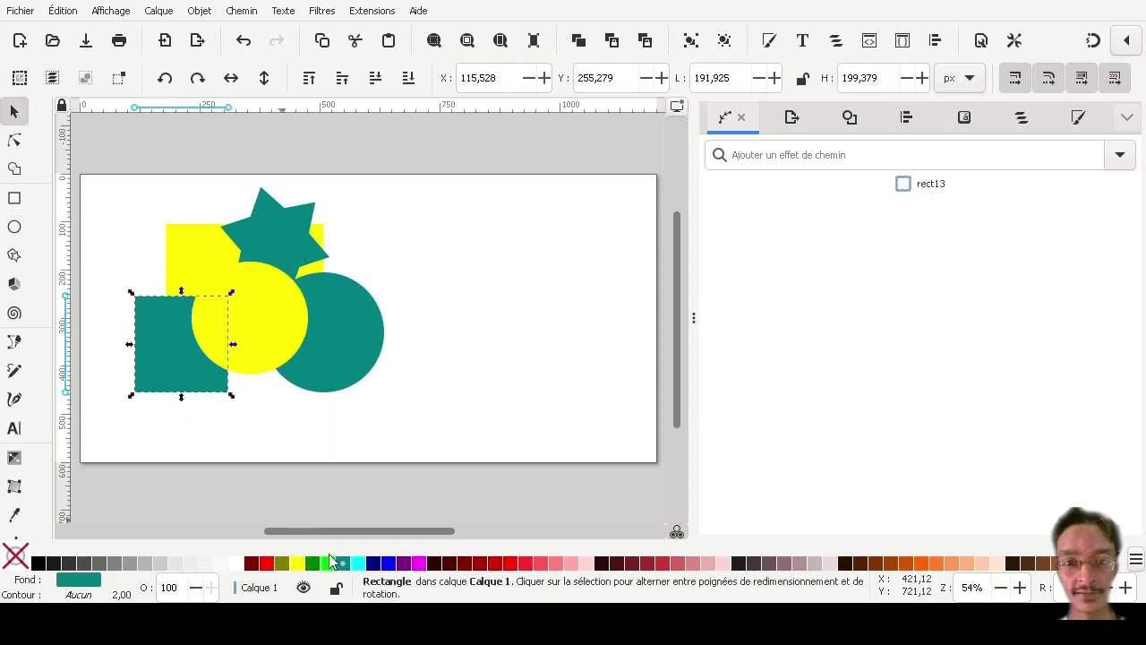
pyautogui.click(329, 562)
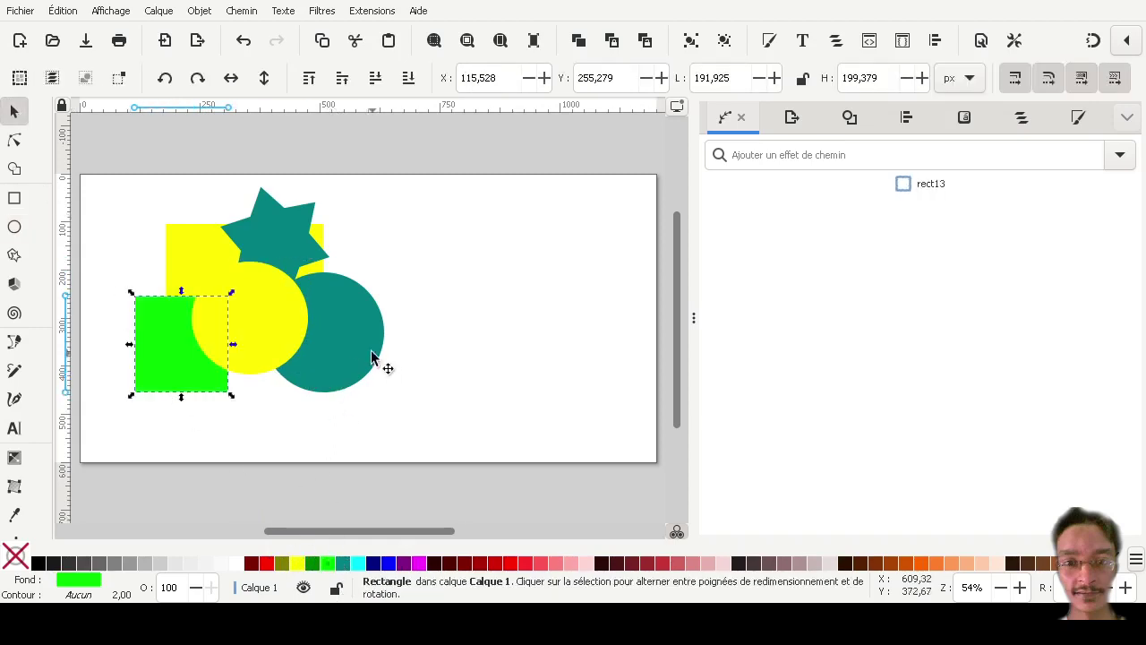
pyautogui.click(372, 357)
pyautogui.click(526, 562)
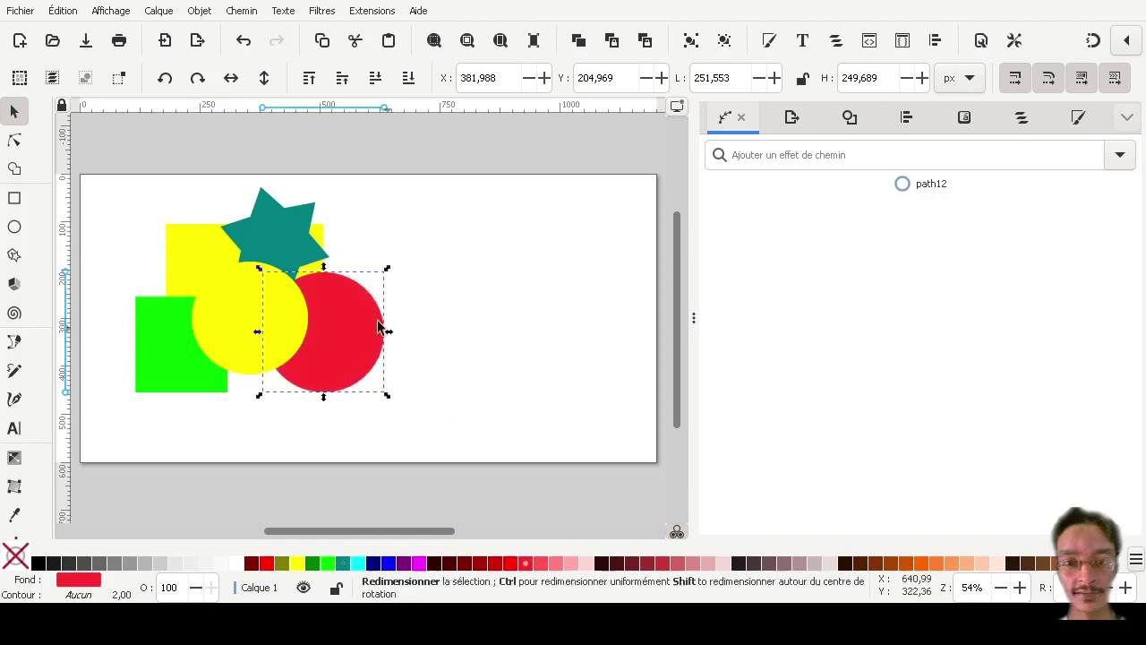
pyautogui.click(281, 246)
pyautogui.click(493, 309)
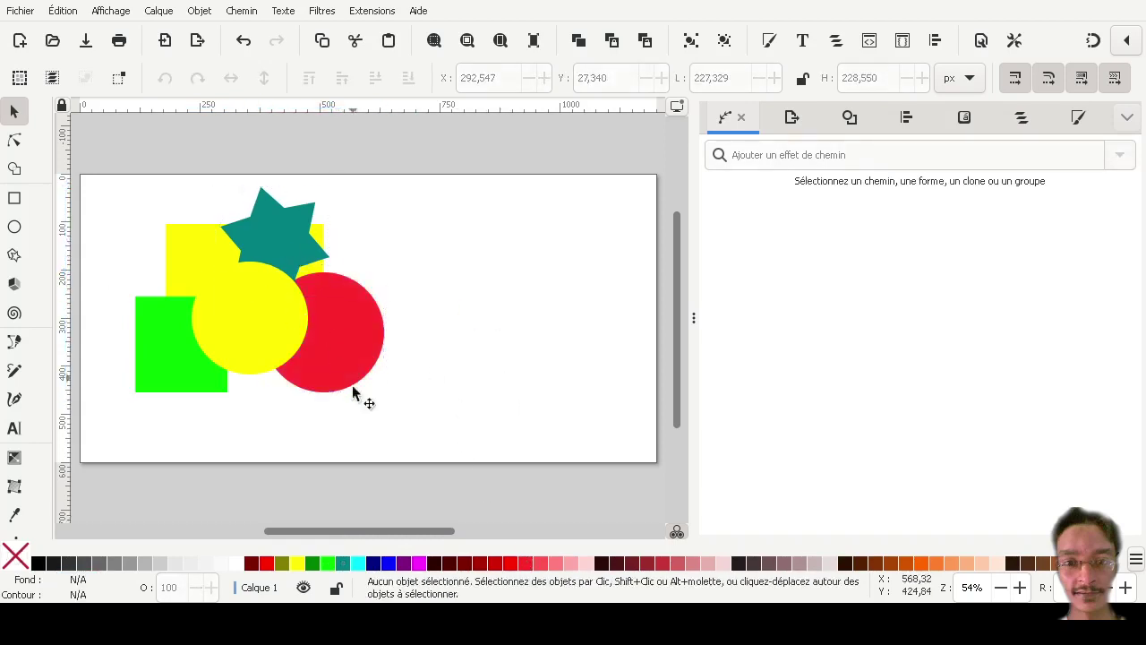
# - Box-select all five shapes and split them into fragments with Shape Builder
pyautogui.moveTo(388, 531); pyautogui.dragTo(372, 530)
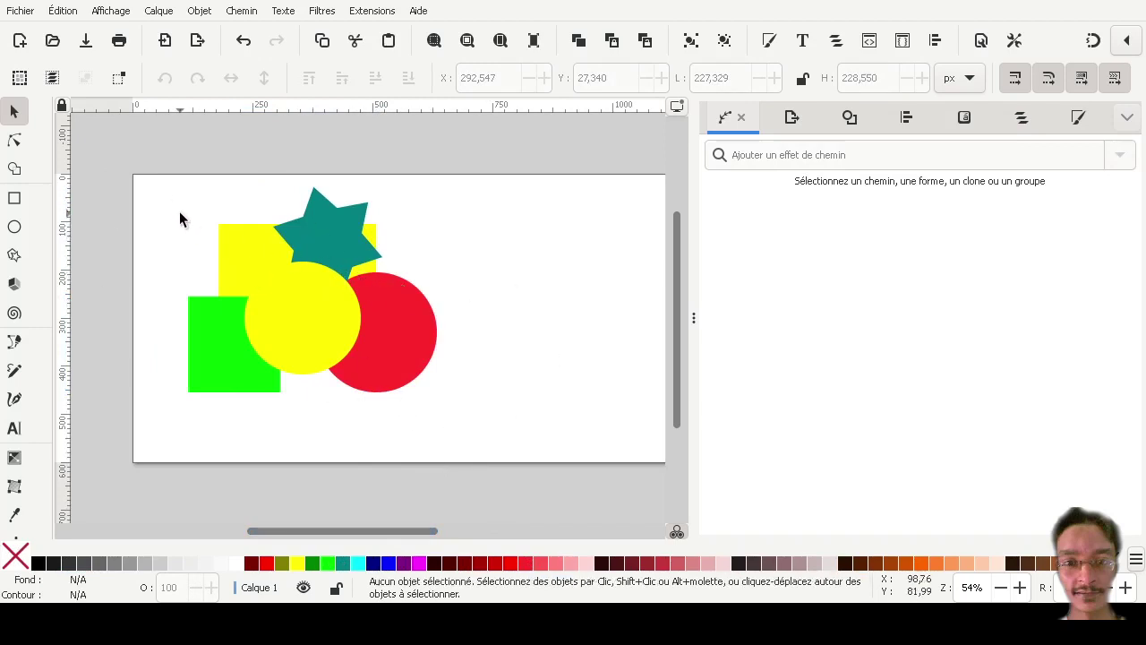
pyautogui.moveTo(167, 183); pyautogui.dragTo(573, 429)
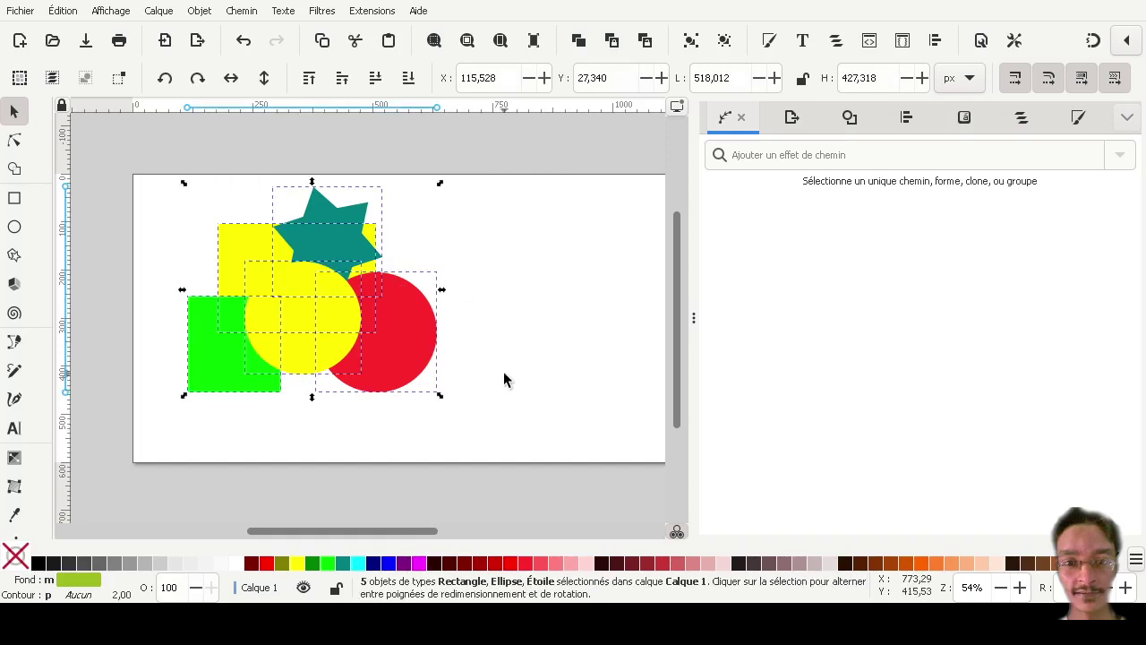
pyautogui.click(504, 379)
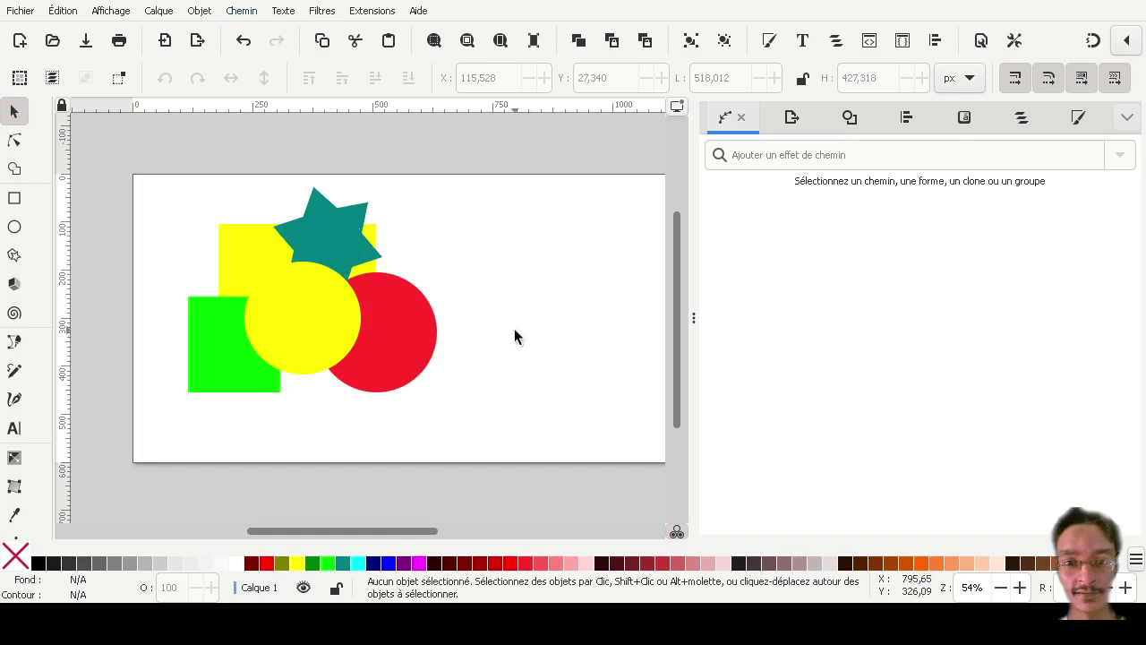
pyautogui.moveTo(130, 176); pyautogui.dragTo(597, 537)
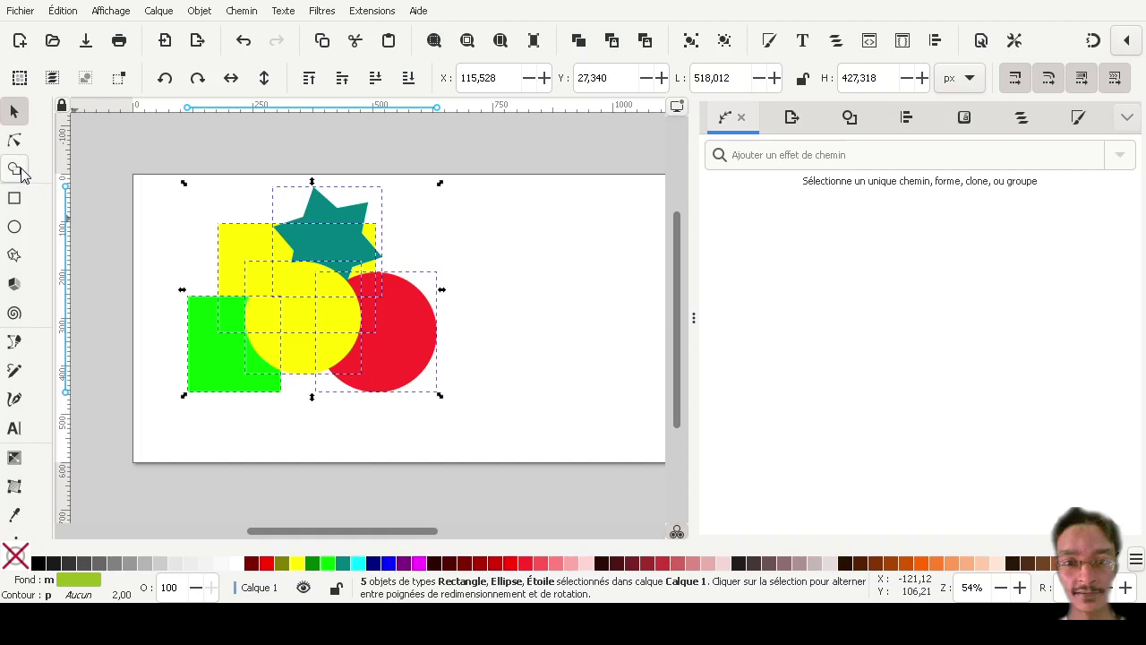
pyautogui.click(15, 169)
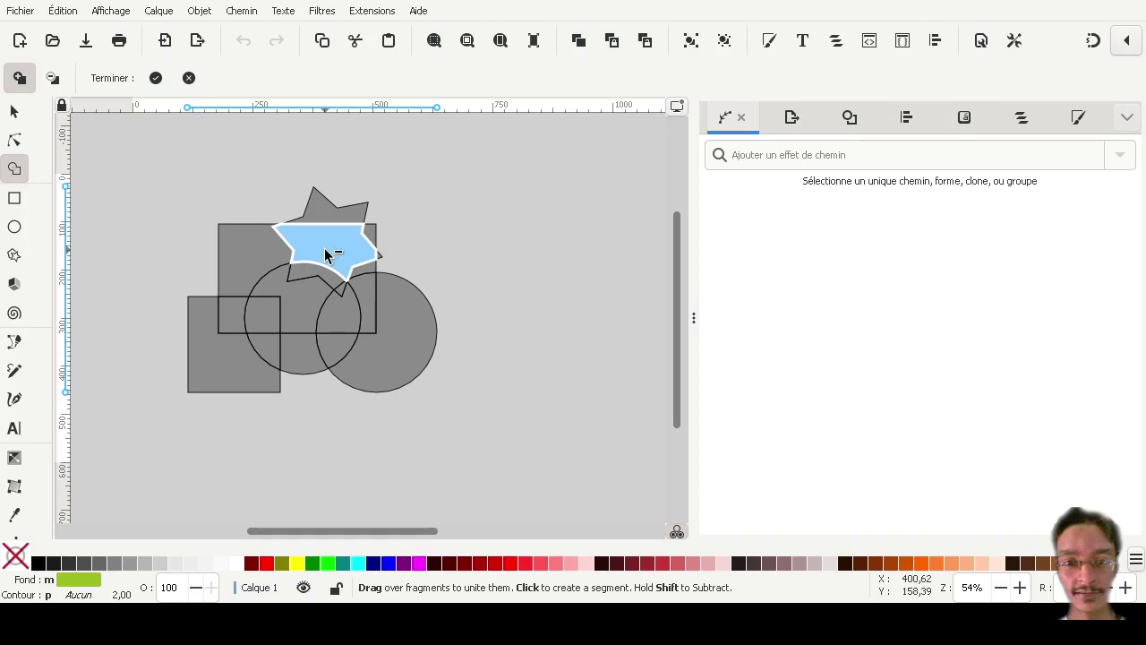
# - Remove unwanted fragments, including the star centre, circle pieces and bottom-left square piece
pyautogui.press('shift')
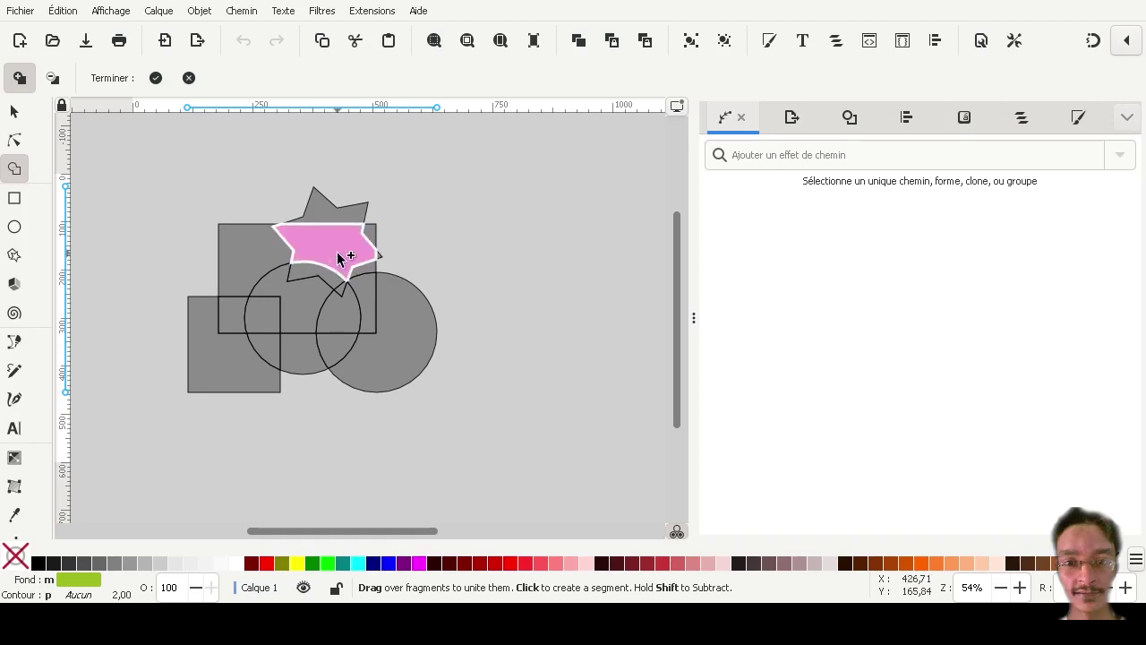
pyautogui.press('shift')
pyautogui.keyDown('shift'); pyautogui.click(329, 280); pyautogui.keyUp('shift')
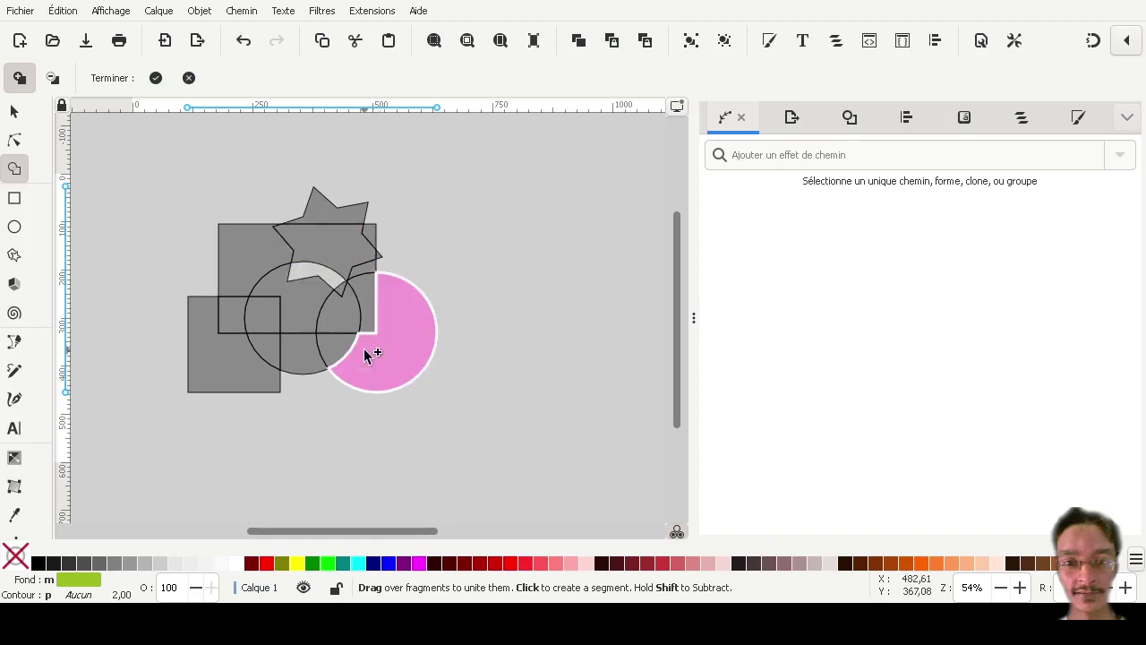
pyautogui.keyDown('shift'); pyautogui.click(223, 380); pyautogui.keyUp('shift')
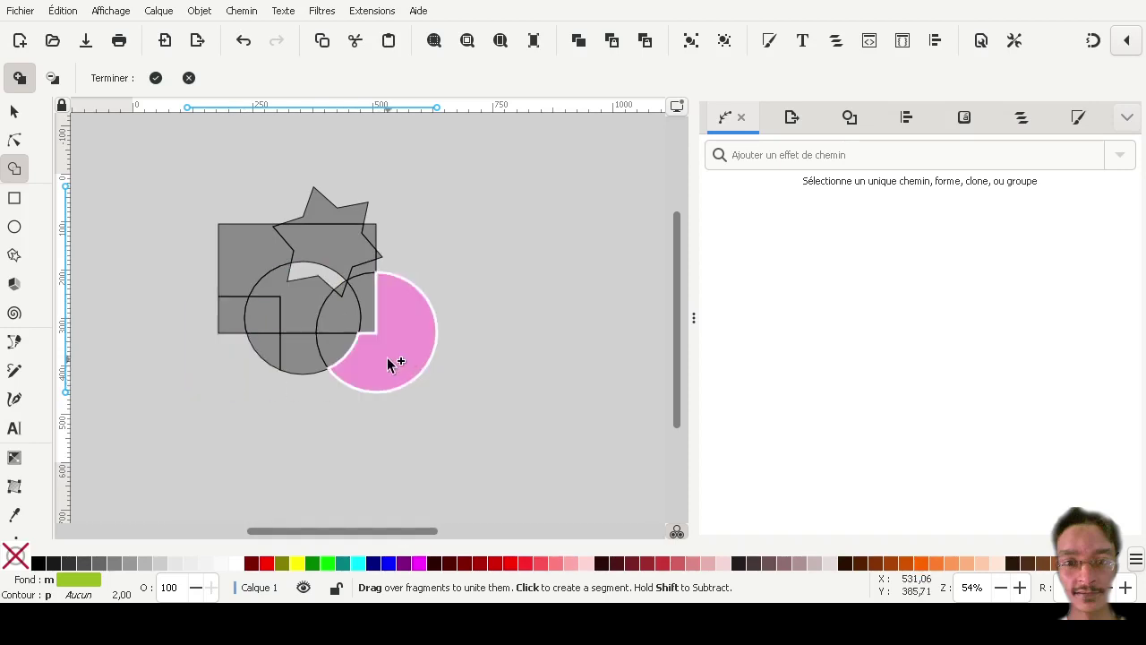
pyautogui.keyDown('shift'); pyautogui.click(387, 357); pyautogui.keyUp('shift')
pyautogui.press('shift')
pyautogui.keyDown('shift'); pyautogui.click(300, 312); pyautogui.keyUp('shift')
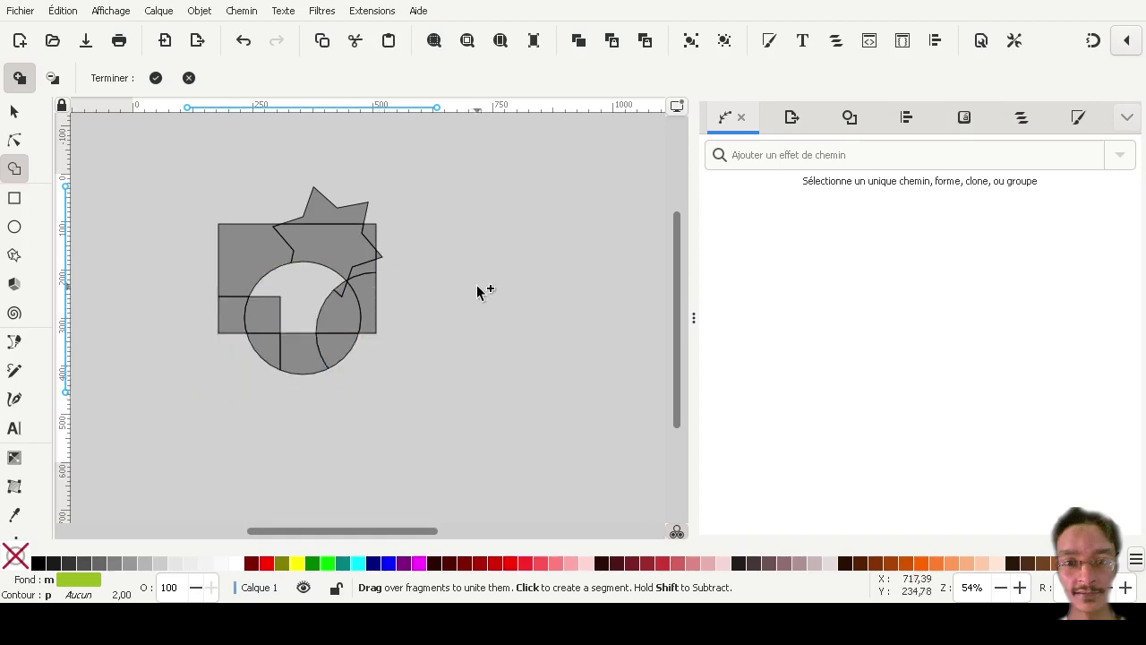
pyautogui.keyDown('shift'); pyautogui.click(322, 257); pyautogui.keyUp('shift')
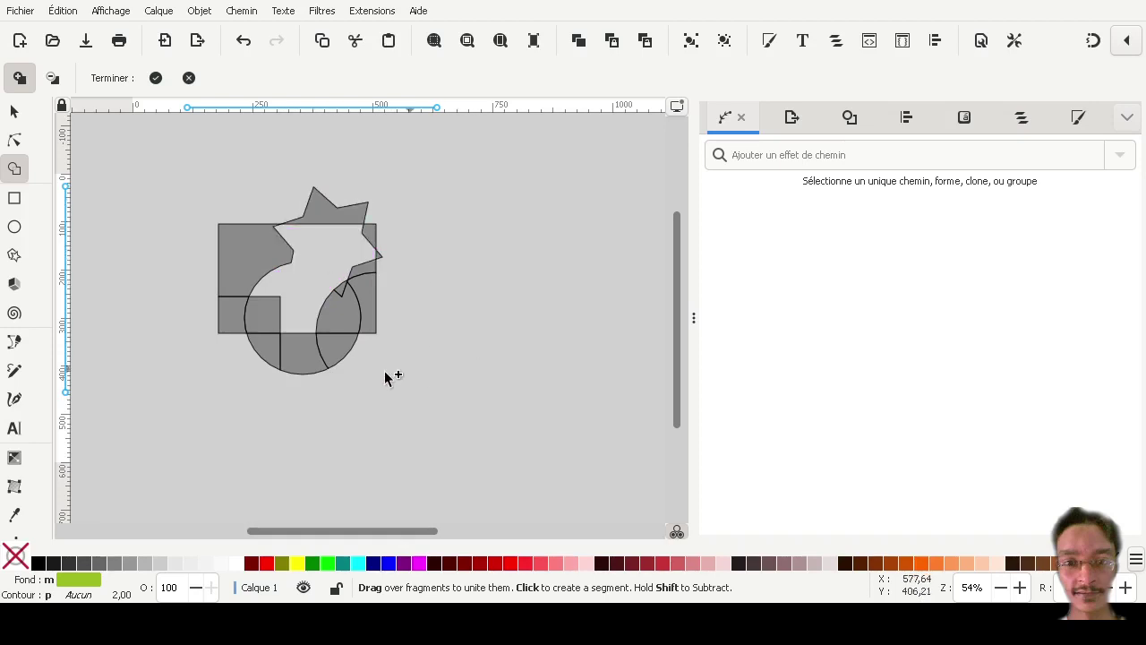
pyautogui.keyDown('shift'); pyautogui.click(302, 356); pyautogui.keyUp('shift')
pyautogui.keyDown('shift'); pyautogui.click(259, 355); pyautogui.keyUp('shift')
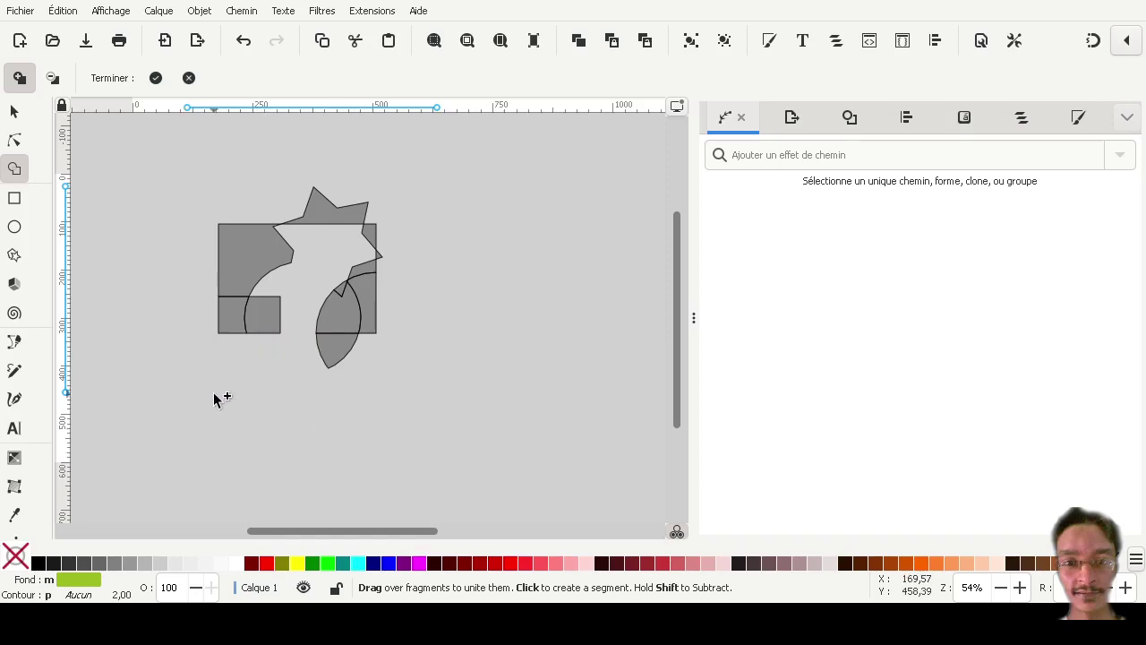
# - Unite the right-hand lens fragments and the left fragments, then commit the result
pyautogui.moveTo(366, 299); pyautogui.dragTo(340, 288)
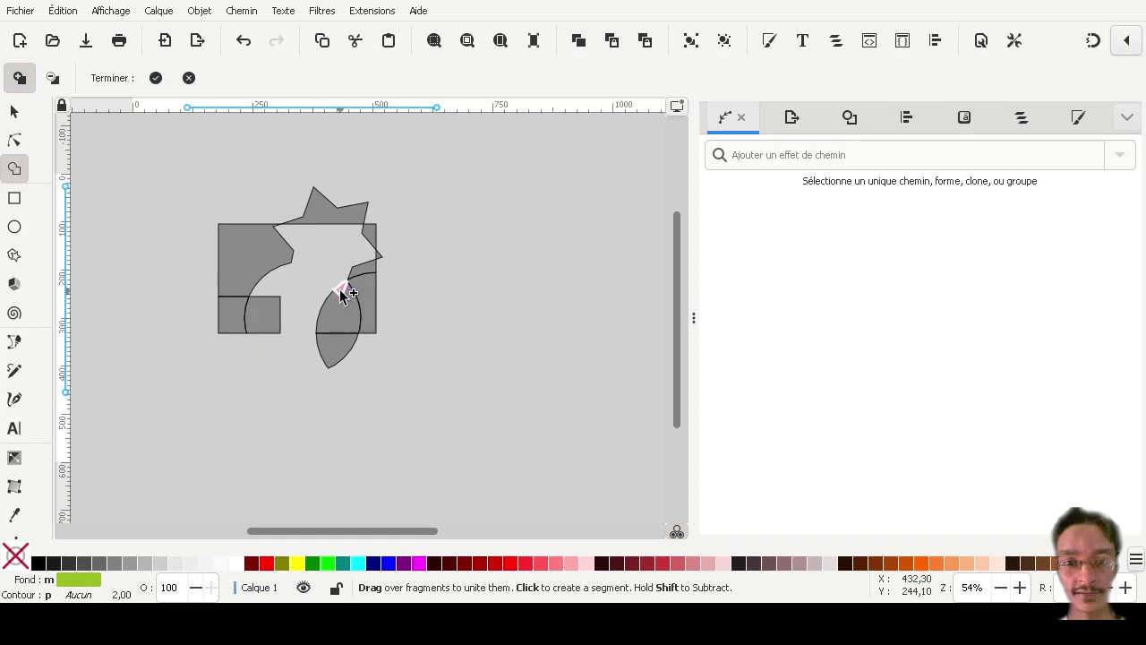
pyautogui.moveTo(222, 251)
pyautogui.mouseDown()
pyautogui.moveTo(257, 316)
pyautogui.moveTo(365, 273)
pyautogui.moveTo(380, 257)
pyautogui.moveTo(333, 200)
pyautogui.mouseUp()
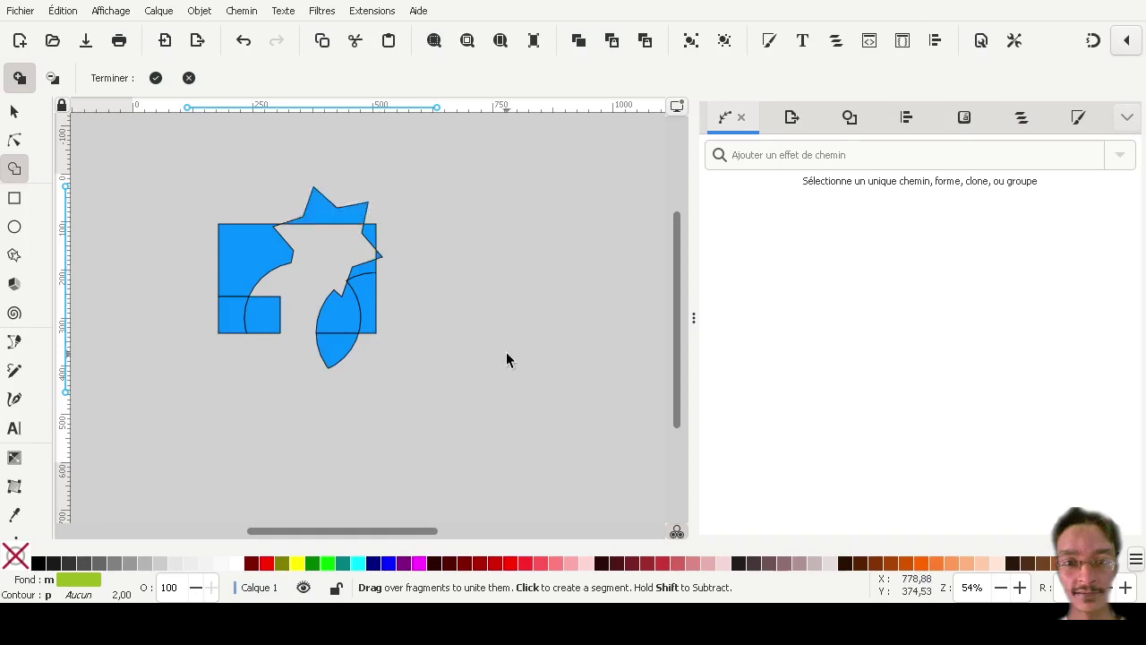
pyautogui.press('Return')
pyautogui.press('Escape')
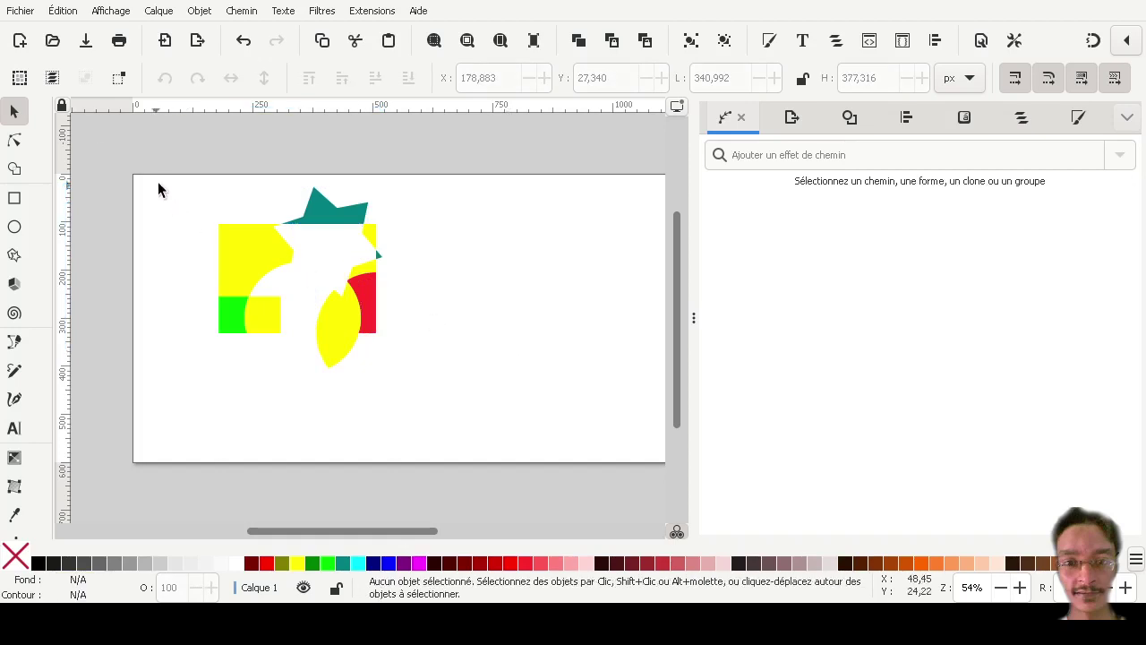
# - Combine all the fragments into a single path filled black
pyautogui.moveTo(158, 184); pyautogui.dragTo(517, 419)
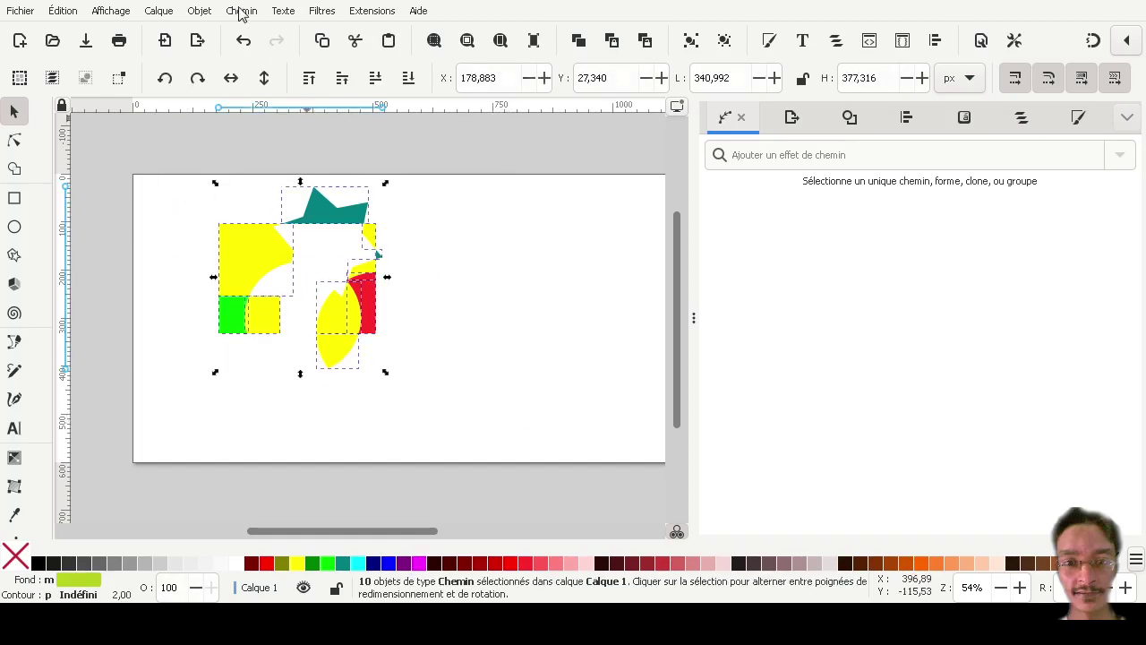
pyautogui.hotkey('ctrl', 'k')
pyautogui.press('Escape')
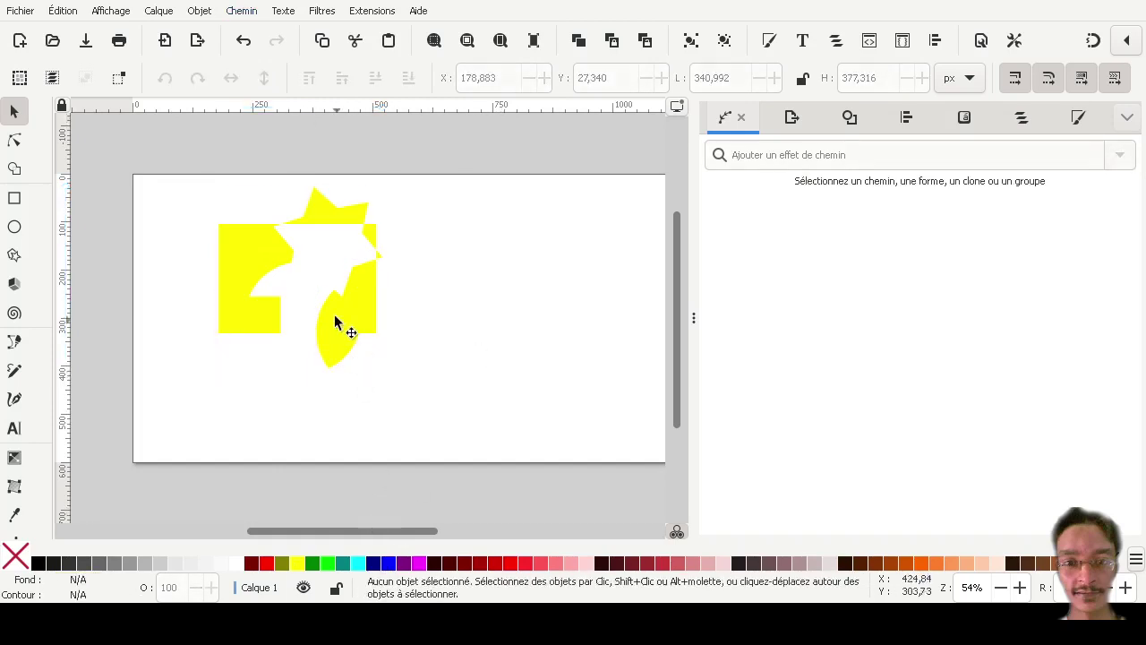
pyautogui.click(361, 304)
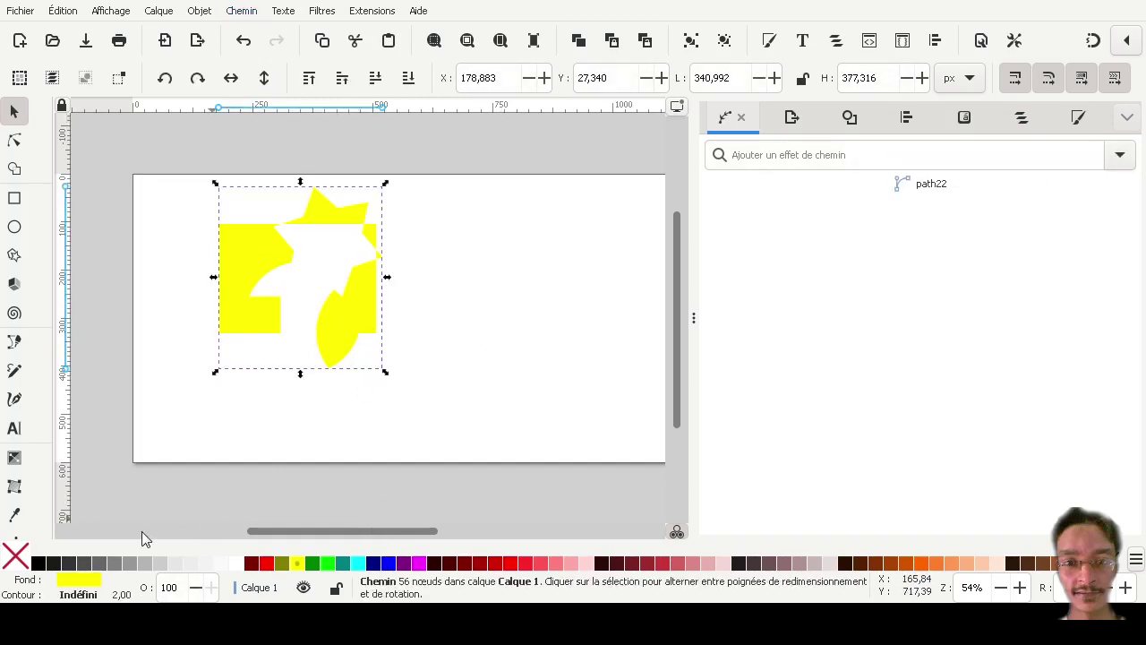
pyautogui.click(38, 562)
pyautogui.press('Escape')
pyautogui.hotkey('ctrl', 'a')
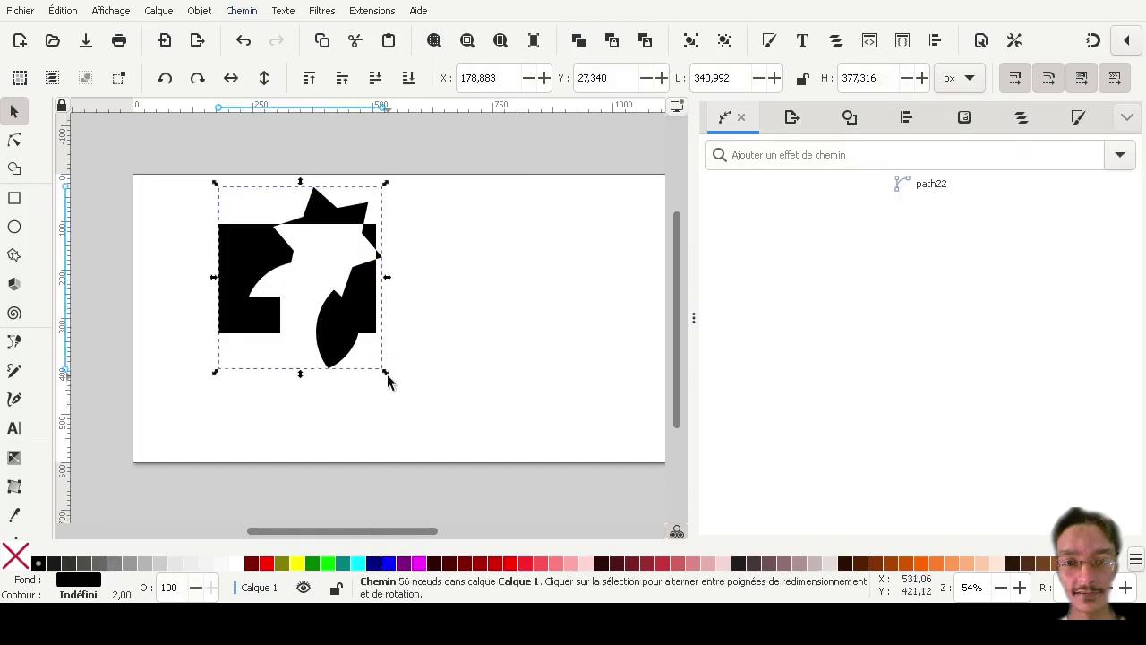
# - Resize the black path to about 83 %, then delete it
pyautogui.moveTo(386, 376); pyautogui.dragTo(498, 455)
pyautogui.press('Escape')
pyautogui.moveTo(385, 372)
pyautogui.mouseDown()
pyautogui.moveTo(387, 354)
pyautogui.moveTo(416, 392)
pyautogui.mouseUp()
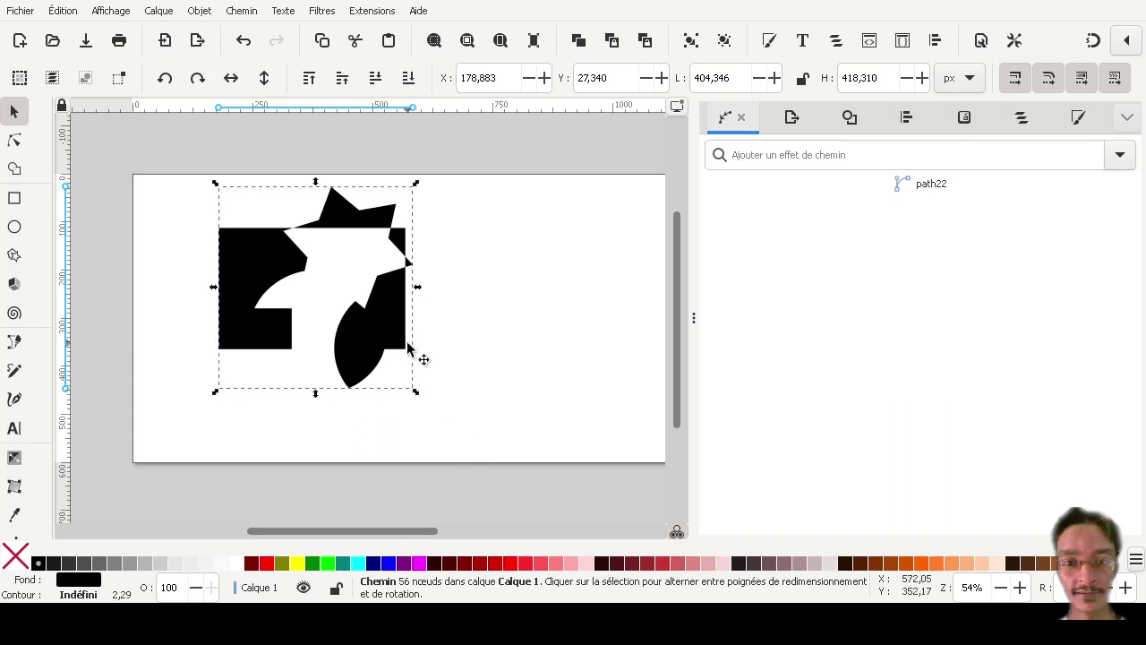
pyautogui.click(419, 358)
pyautogui.click(565, 351)
pyautogui.click(384, 346)
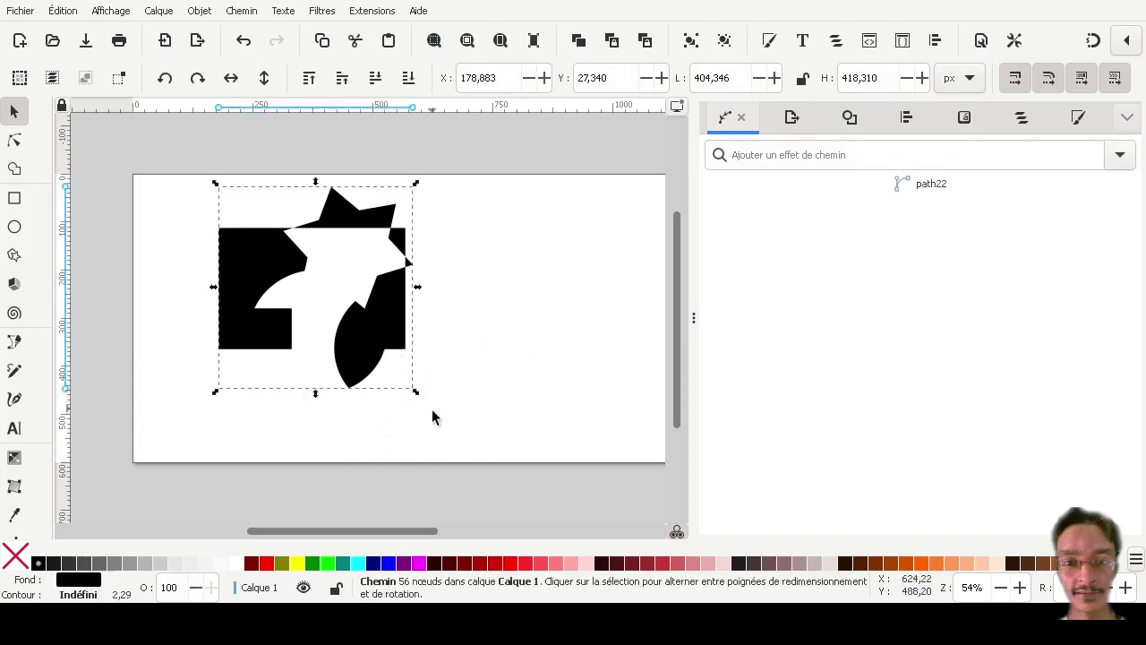
pyautogui.moveTo(417, 394)
pyautogui.mouseDown()
pyautogui.moveTo(480, 461)
pyautogui.moveTo(447, 393)
pyautogui.moveTo(439, 442)
pyautogui.moveTo(366, 384)
pyautogui.moveTo(479, 459)
pyautogui.moveTo(427, 386)
pyautogui.moveTo(422, 402)
pyautogui.moveTo(475, 442)
pyautogui.mouseUp()
pyautogui.moveTo(415, 379); pyautogui.dragTo(425, 374)
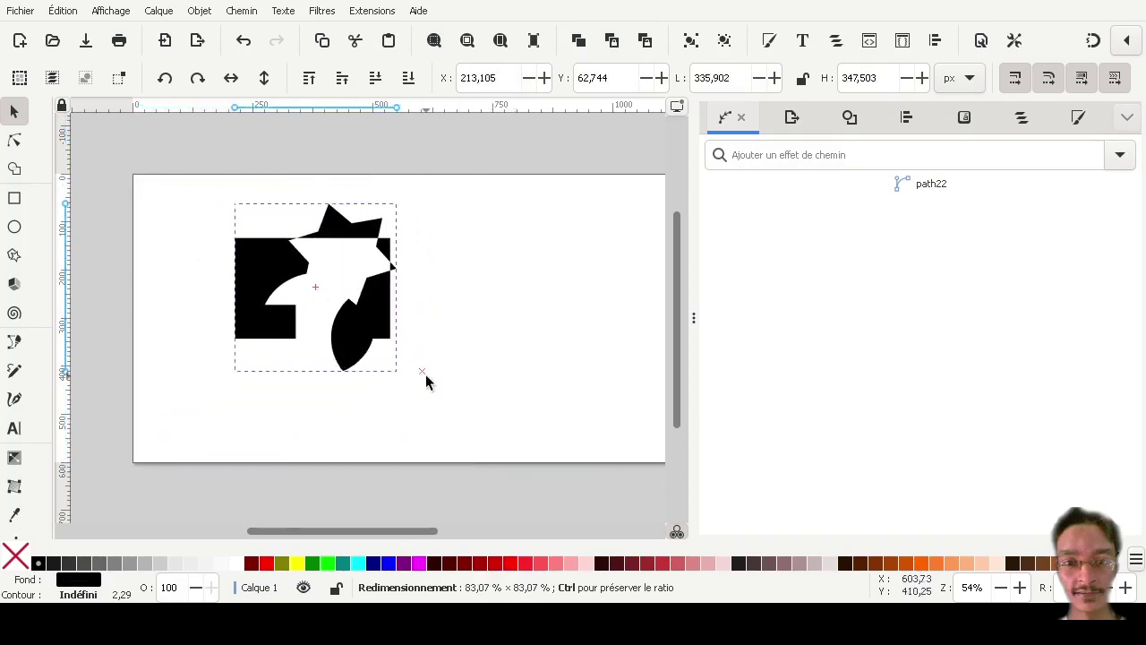
pyautogui.click(496, 326)
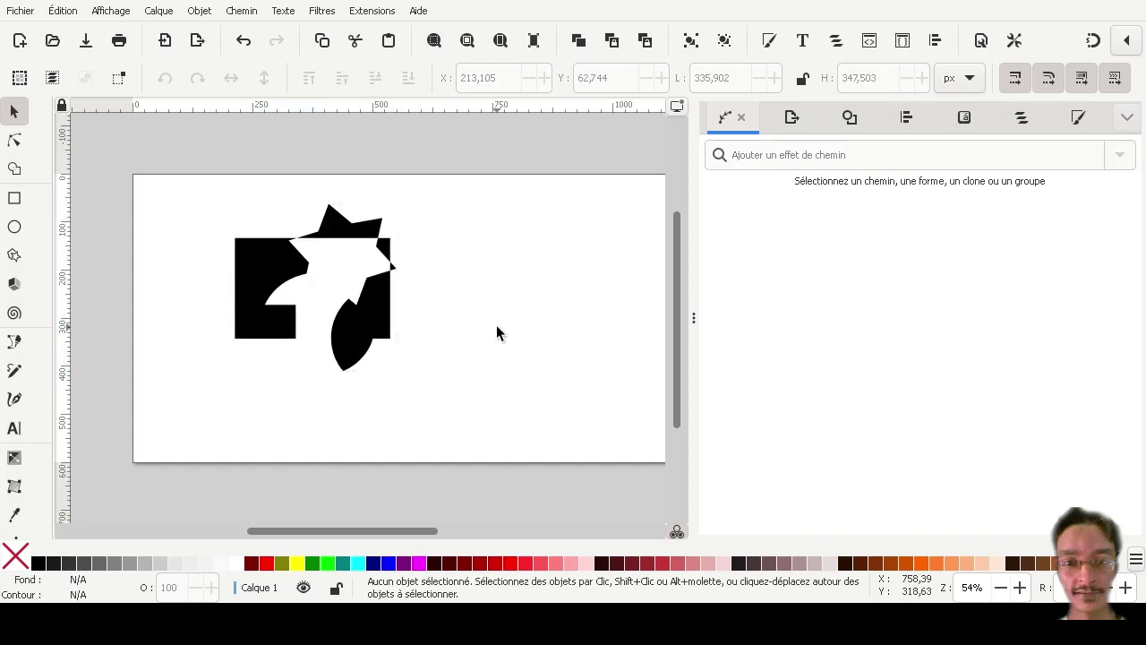
pyautogui.click(380, 313)
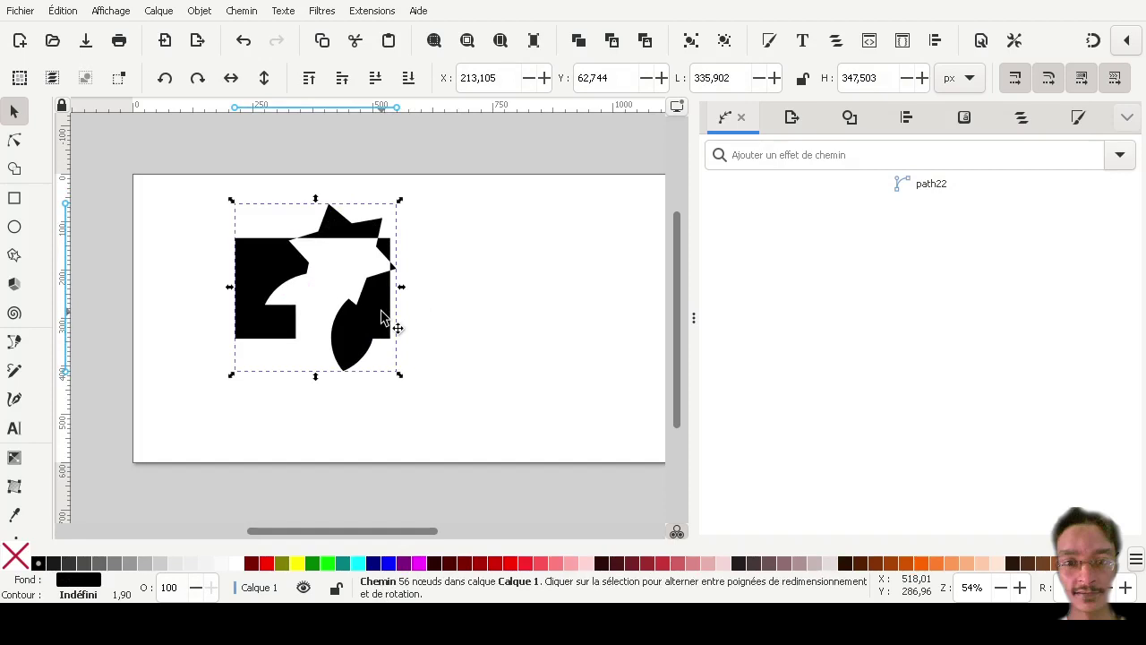
pyautogui.press('Delete')
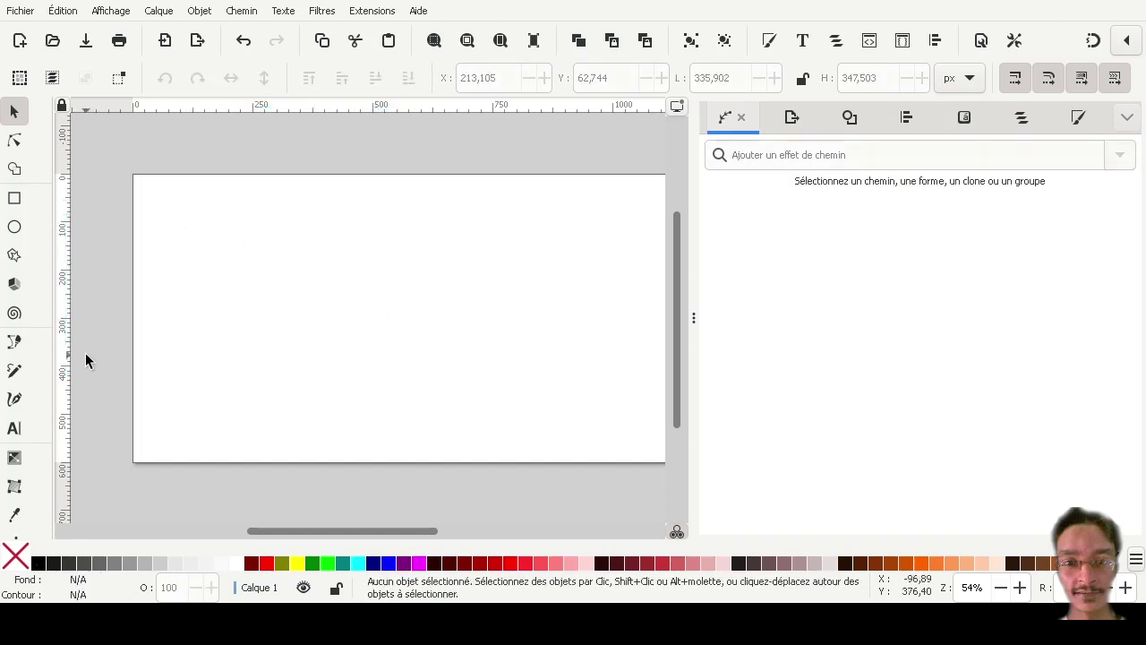
# - Type the text 'Bonjour' near the top centre of the page
pyautogui.click(14, 428)
pyautogui.moveTo(234, 248); pyautogui.dragTo(545, 301)
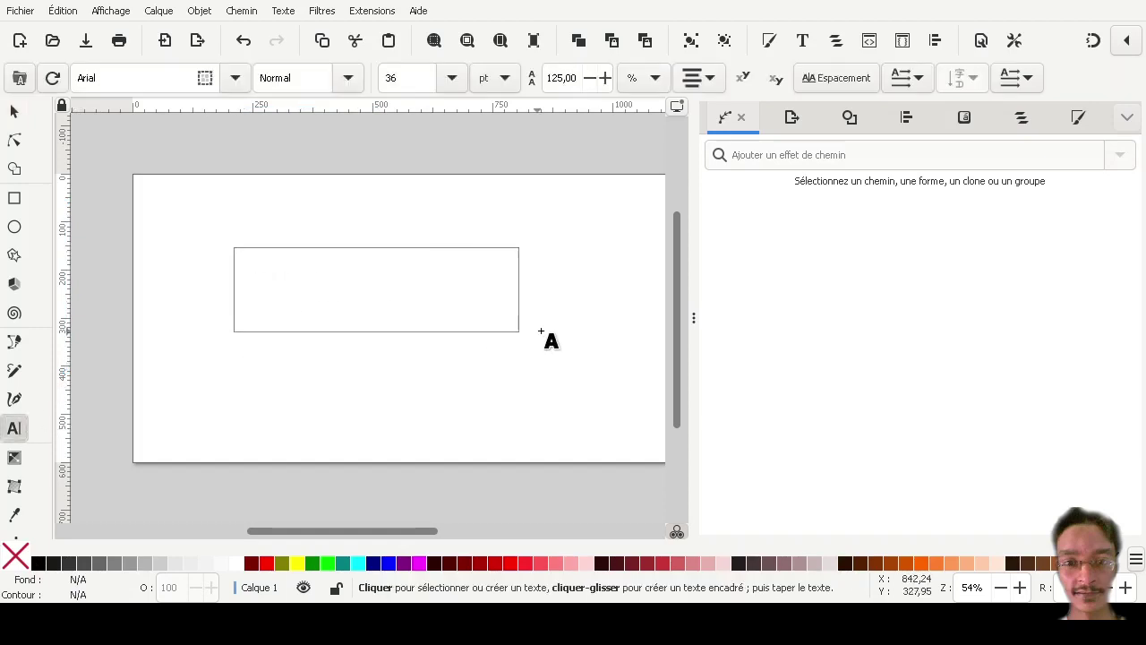
pyautogui.click(394, 274)
pyautogui.write('Boin')
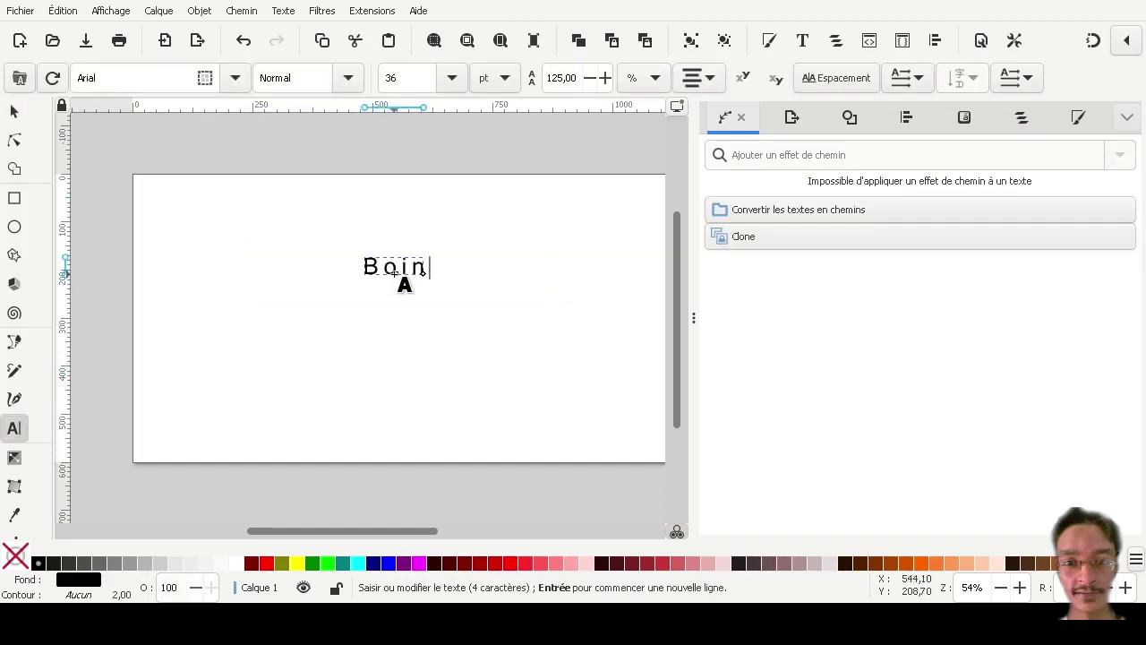
pyautogui.press('BackSpace')
pyautogui.press('BackSpace')
pyautogui.write('njour')
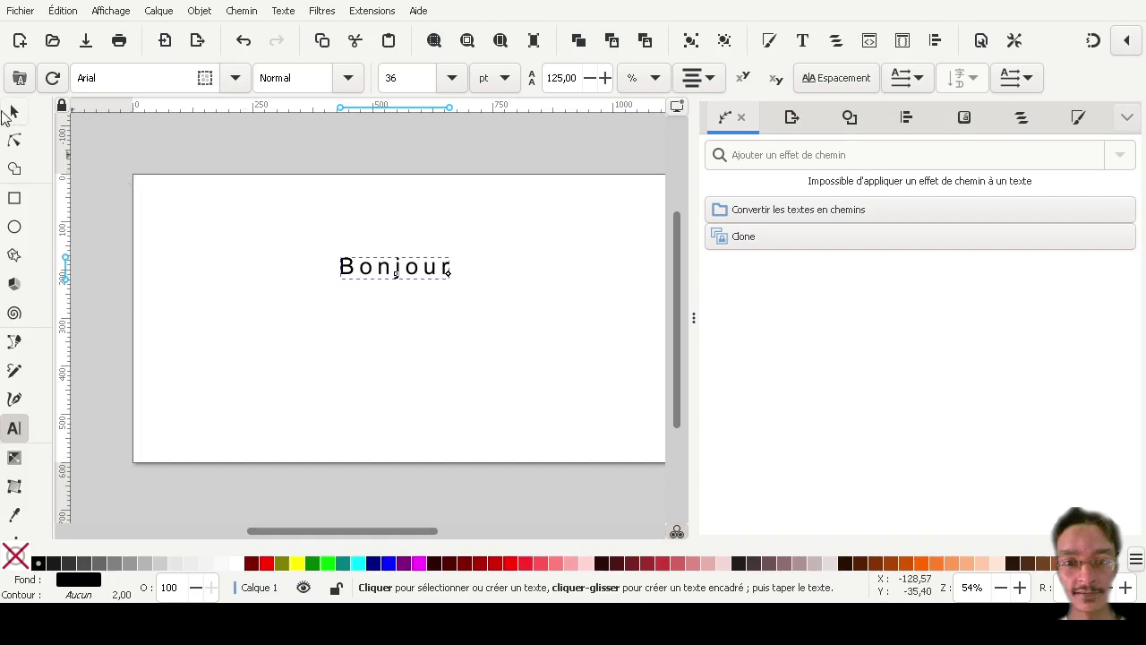
# - Select the Bonjour text object, toggling its rotate and resize handles
pyautogui.click(13, 111)
pyautogui.click(289, 302)
pyautogui.click(384, 279)
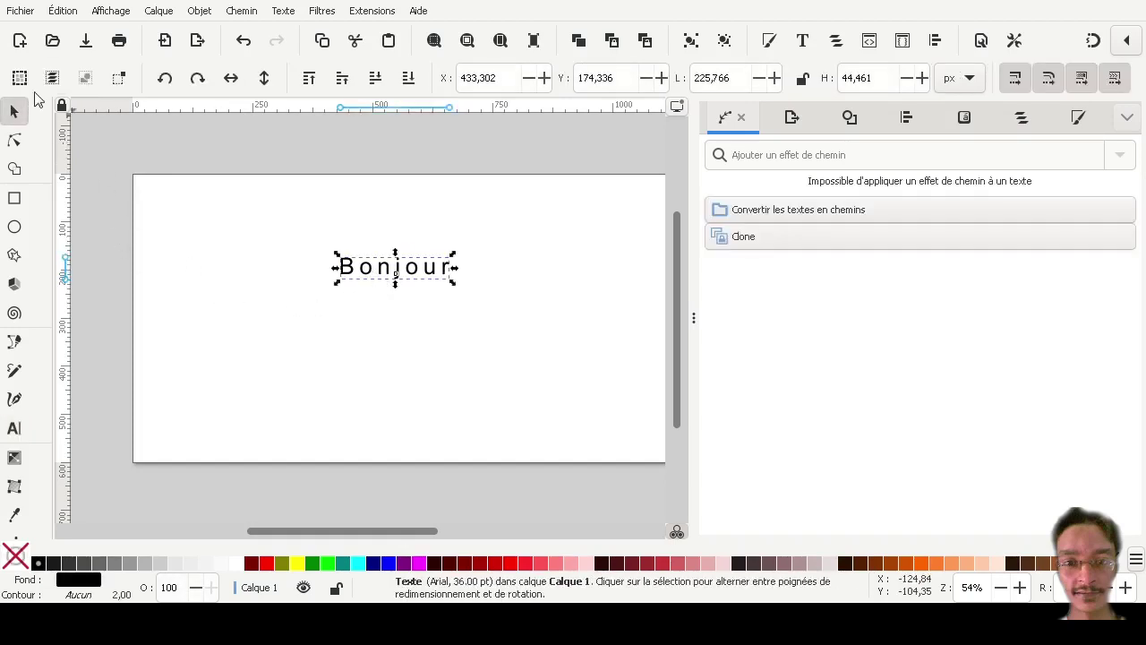
pyautogui.click(398, 273)
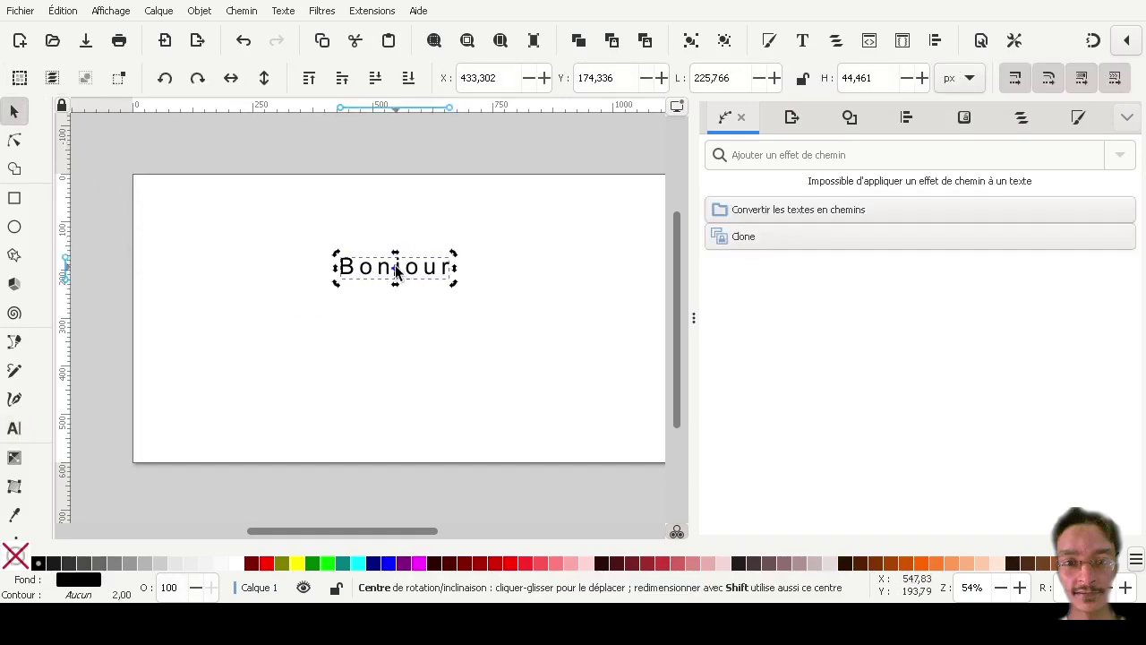
pyautogui.click(398, 273)
pyautogui.click(406, 350)
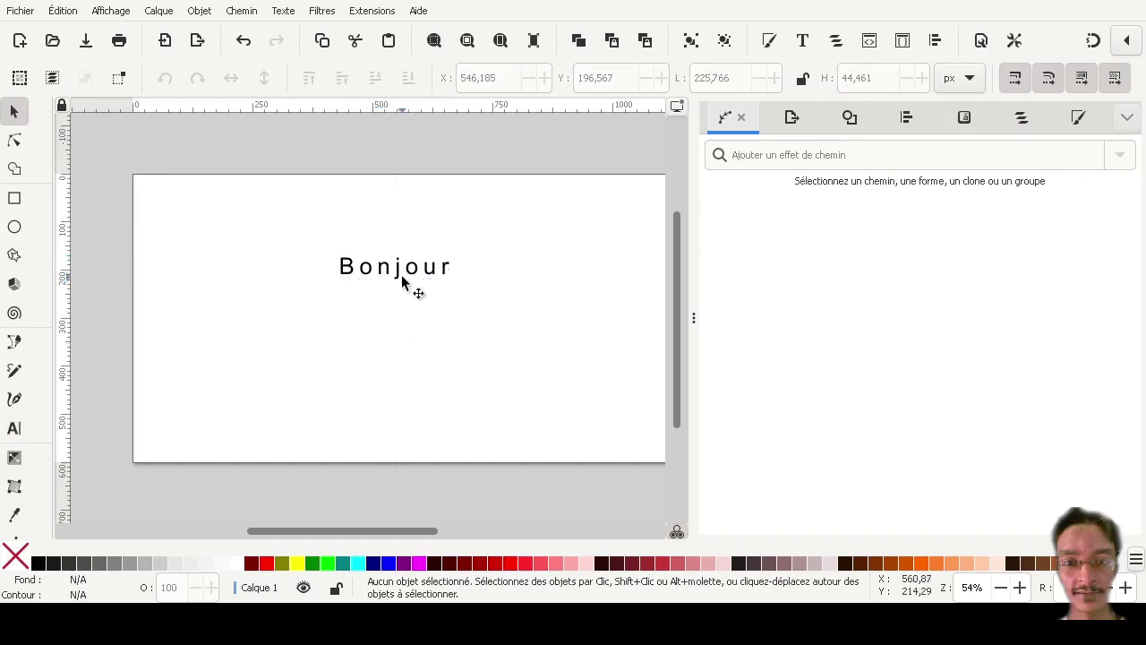
pyautogui.click(398, 275)
# - Create a new font collection named 'Ma police'
pyautogui.doubleClick(398, 273)
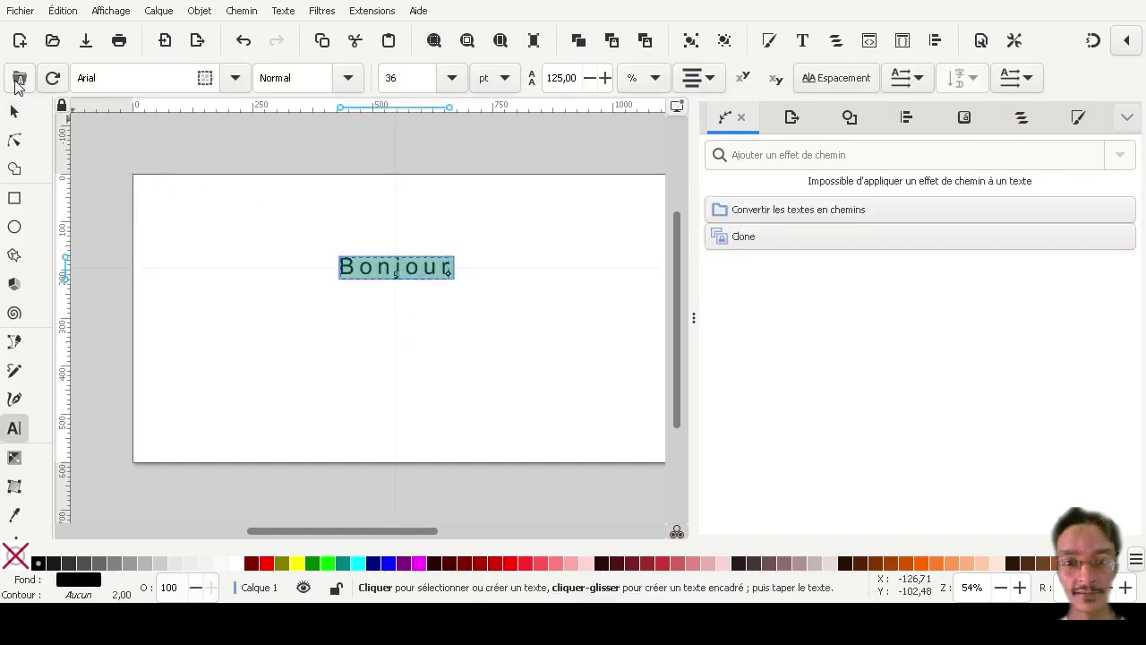
pyautogui.click(18, 81)
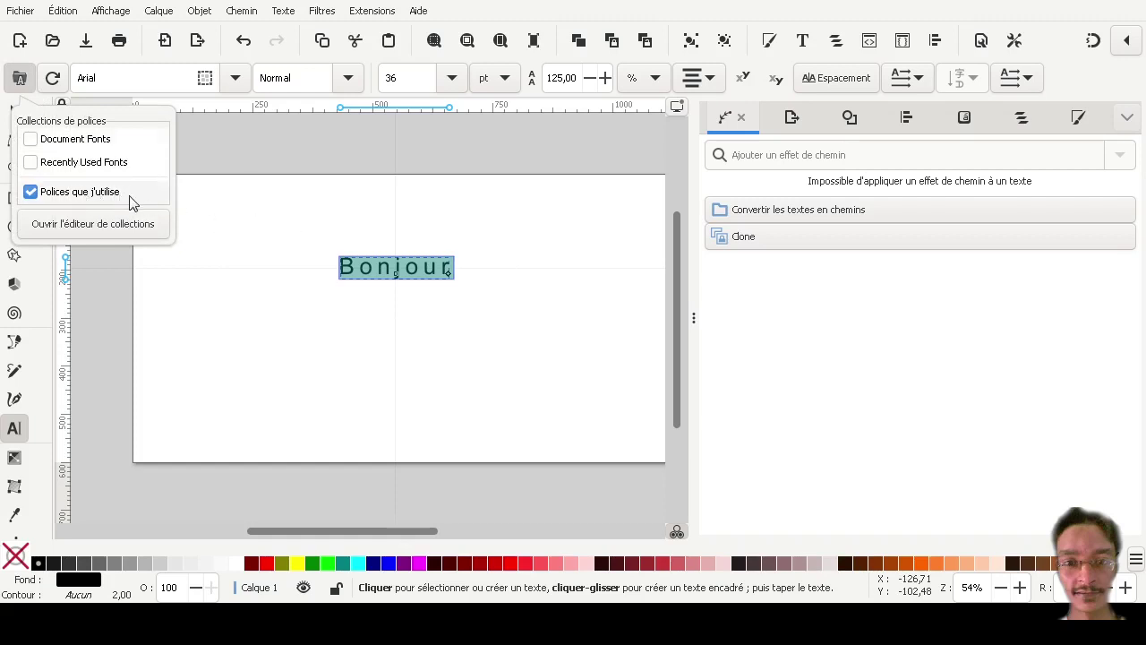
pyautogui.click(126, 226)
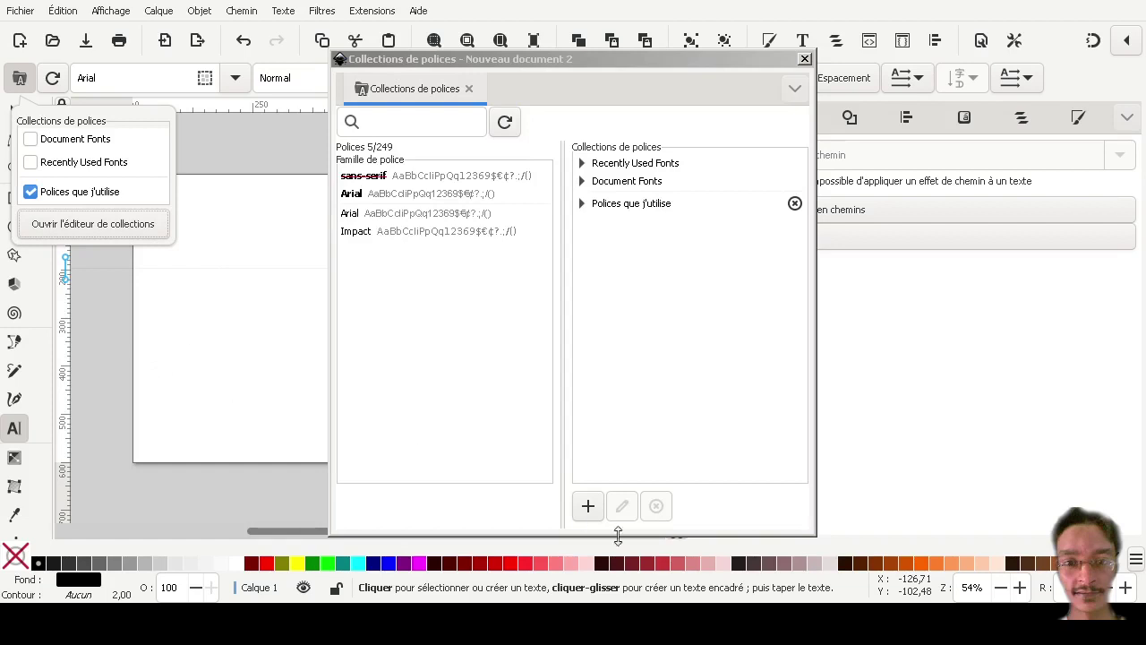
pyautogui.click(588, 507)
pyautogui.write('Ma police')
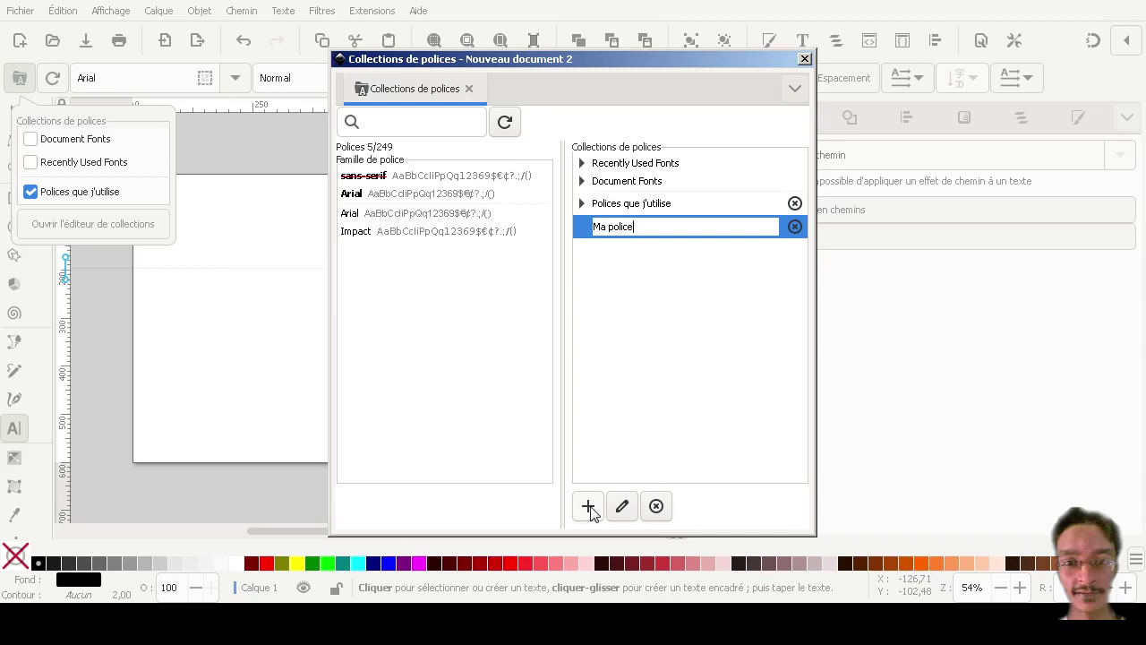
pyautogui.press('Return')
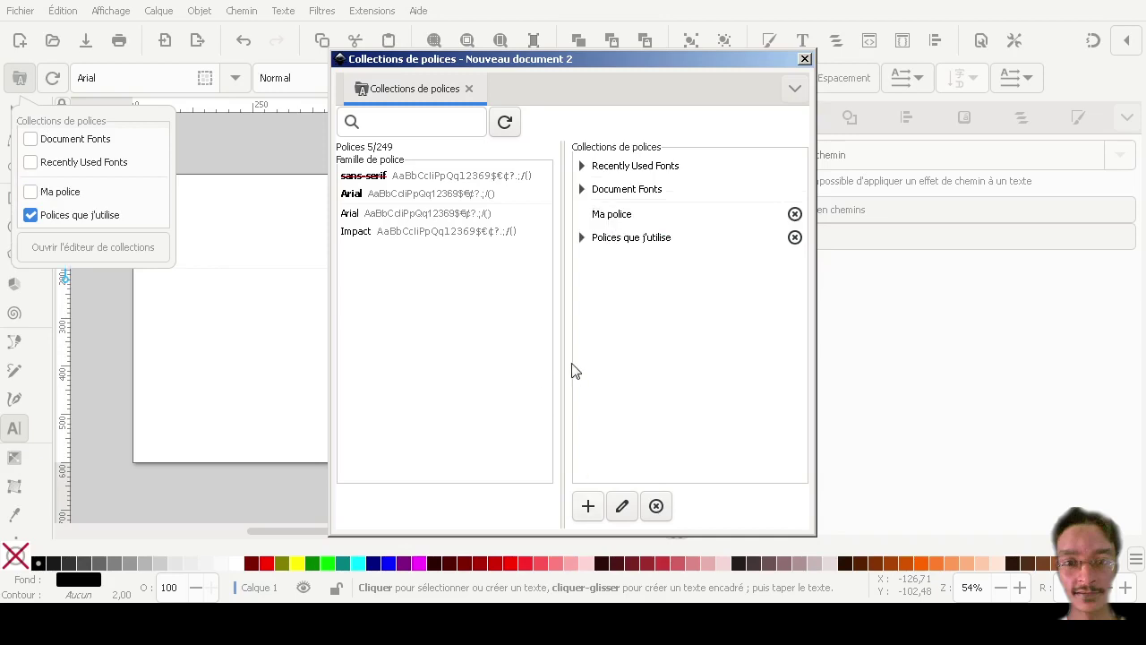
# - Add the Parisienne and Handycheera fonts to Ma police and close the editor
pyautogui.click(400, 117)
pyautogui.write('p')
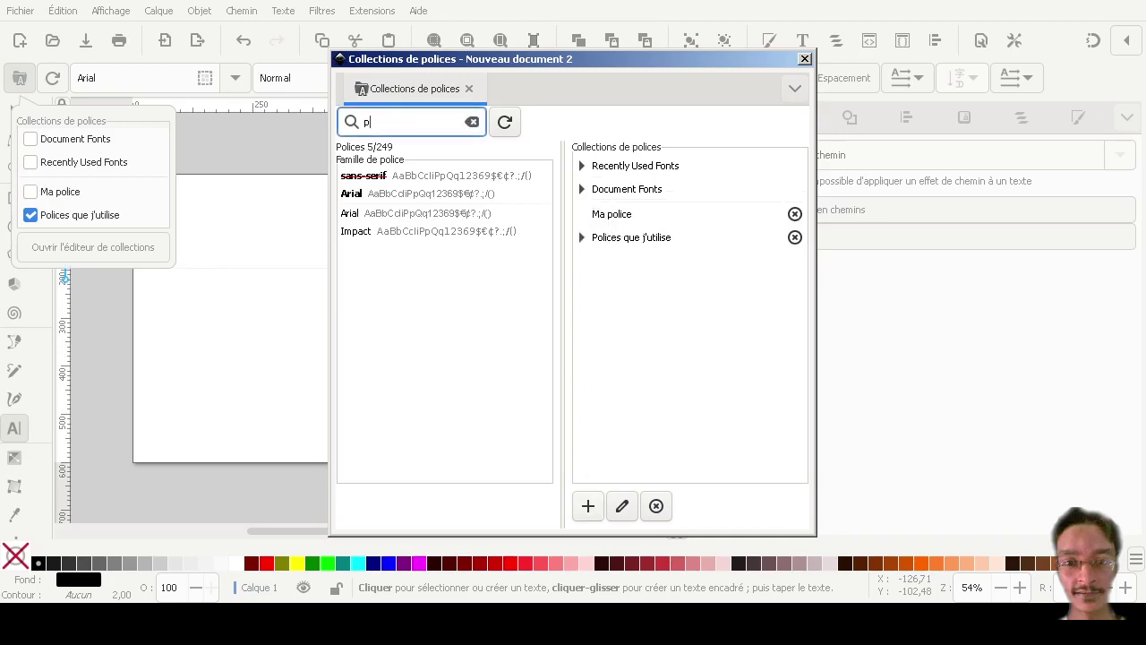
pyautogui.write('aris')
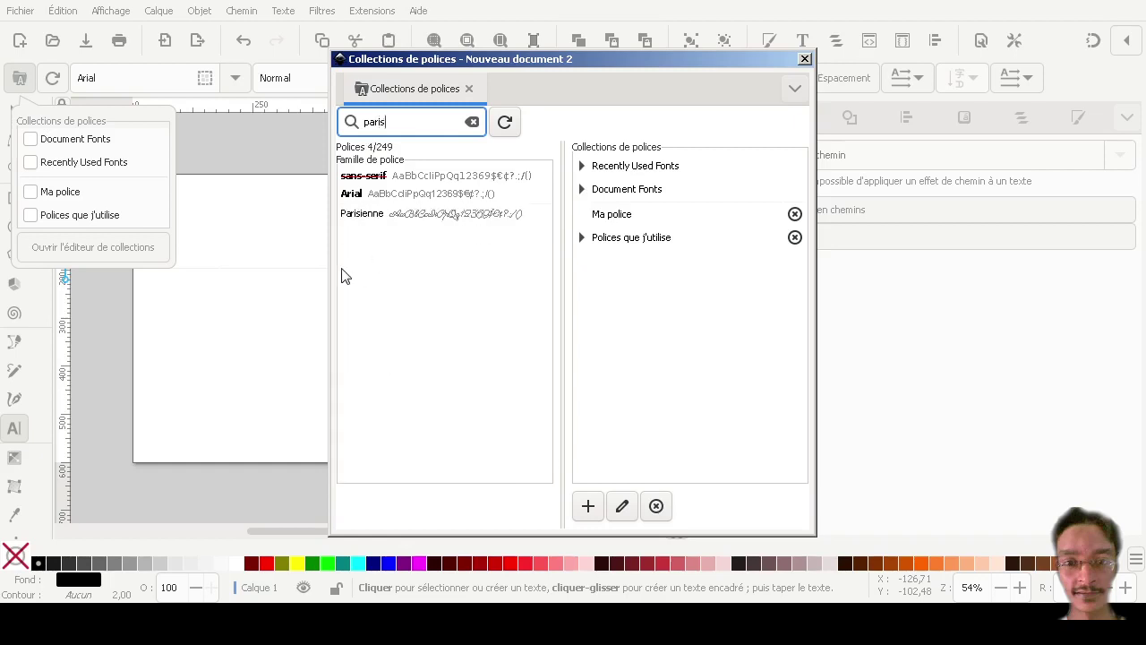
pyautogui.moveTo(372, 215); pyautogui.dragTo(624, 219)
pyautogui.click(423, 122)
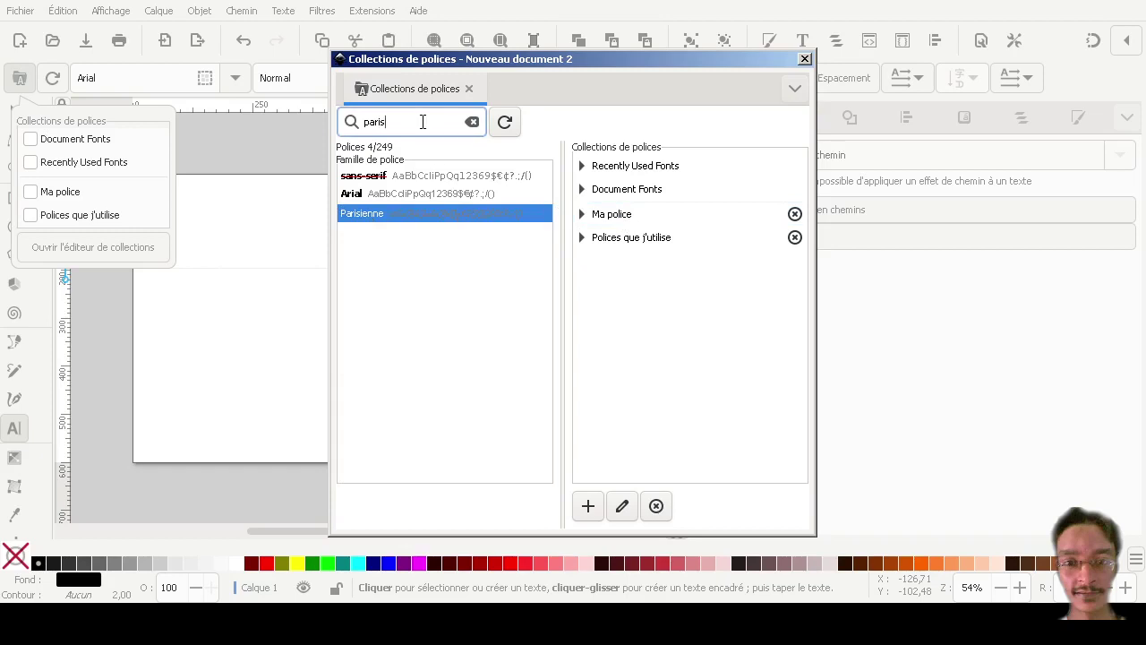
pyautogui.doubleClick(416, 122)
pyautogui.write('hand')
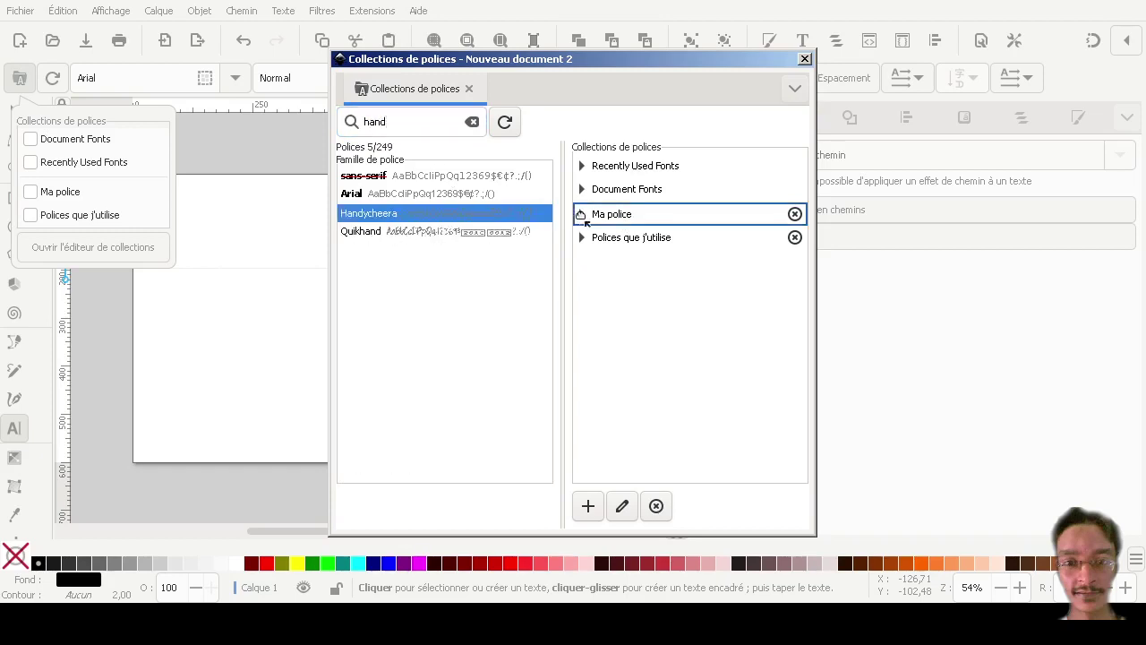
pyautogui.moveTo(390, 217); pyautogui.dragTo(591, 217)
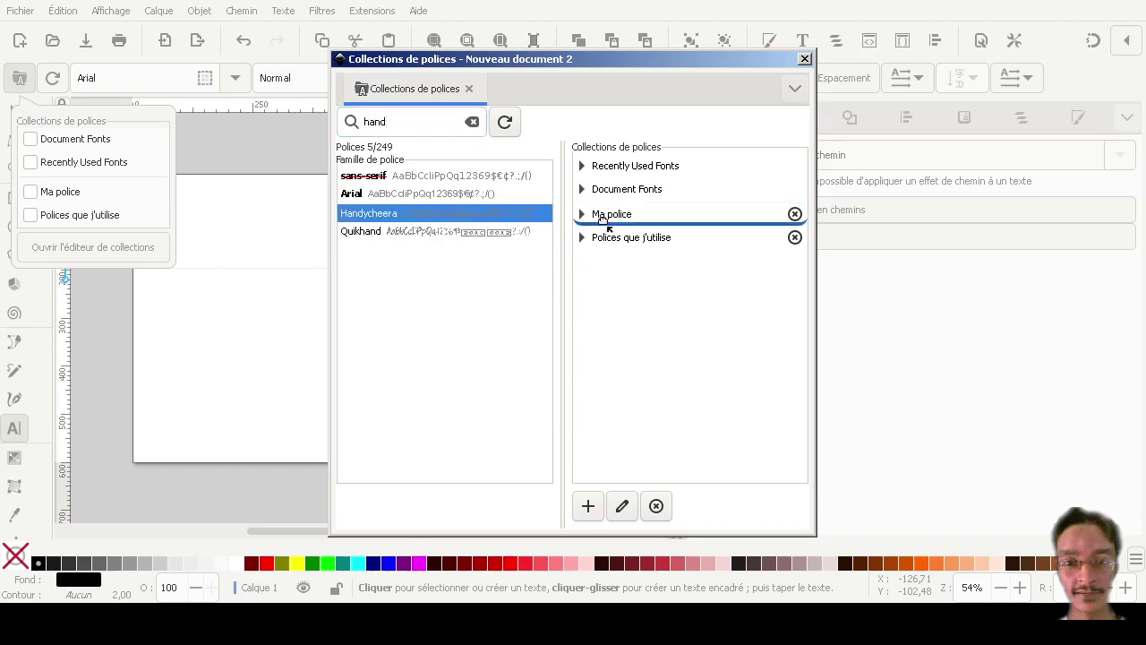
pyautogui.click(804, 58)
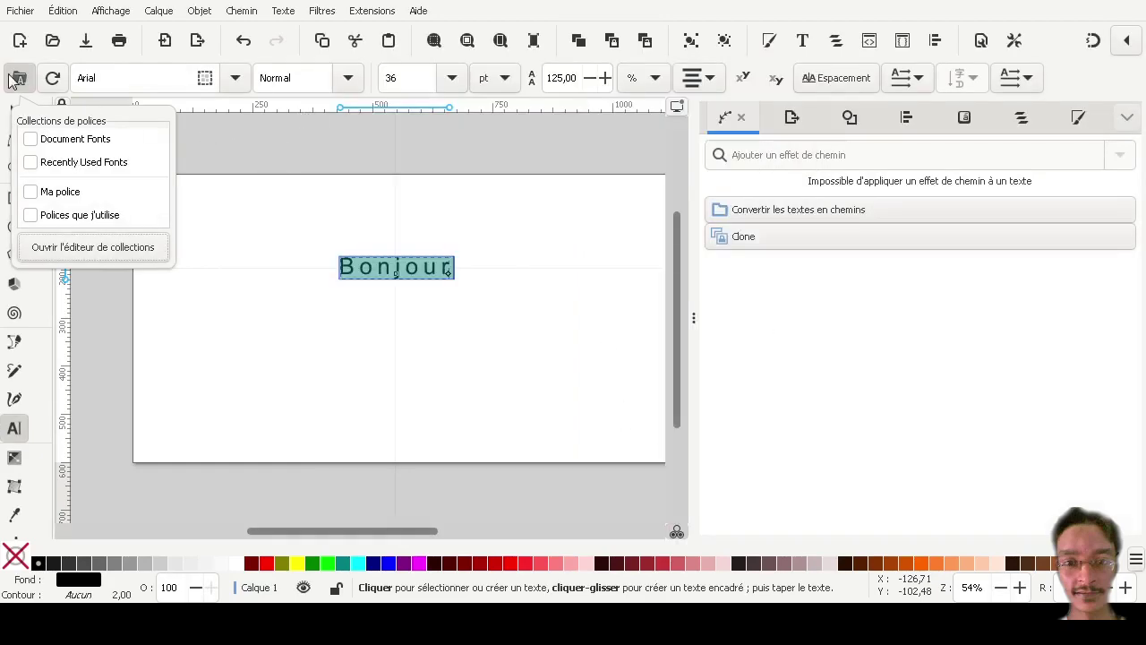
# - Filter the font list to show only the Ma police collection
pyautogui.click(32, 216)
pyautogui.click(32, 216)
pyautogui.click(55, 193)
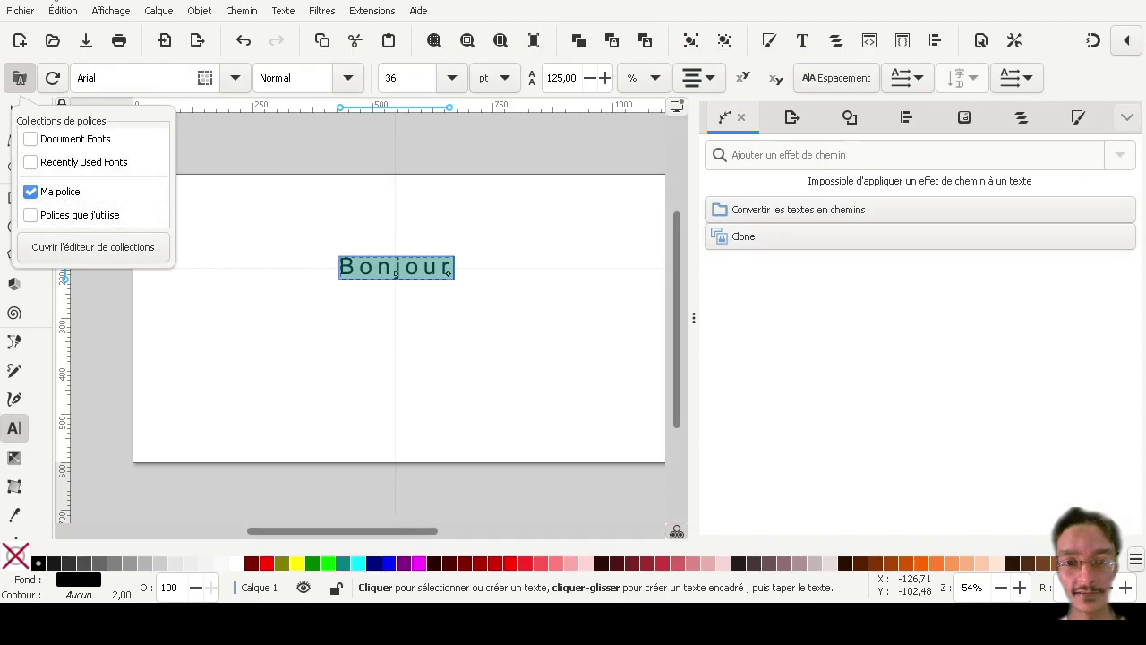
pyautogui.click(232, 82)
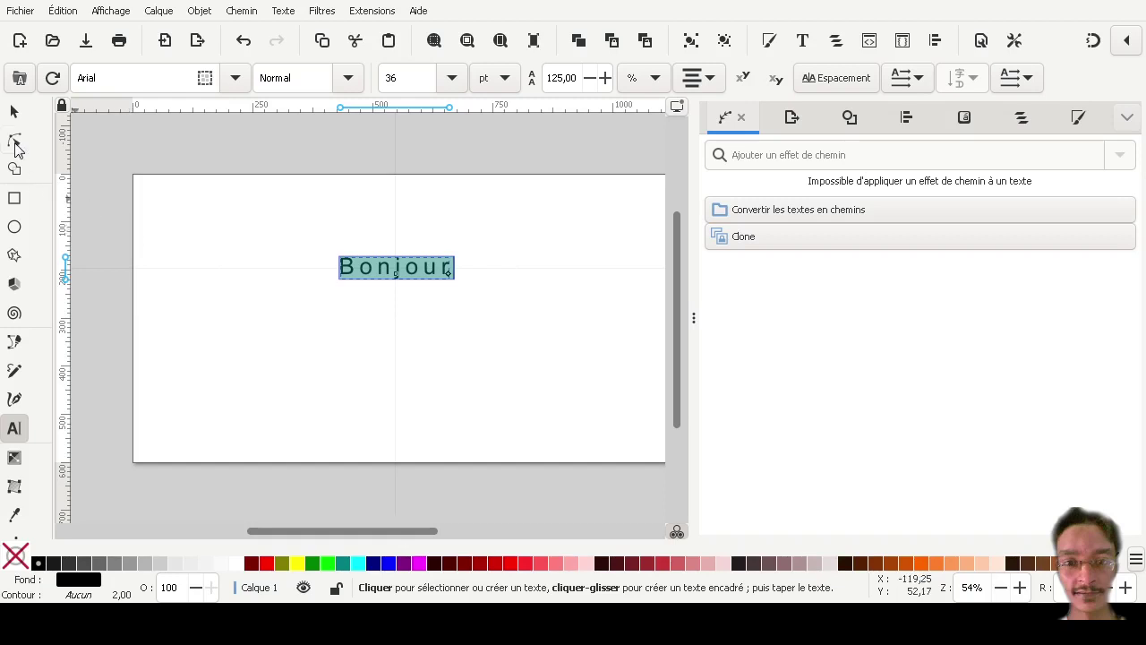
# - Move Bonjour toward the upper left and enlarge it to about 180 percent
pyautogui.click(14, 111)
pyautogui.press('Escape')
pyautogui.click(351, 278)
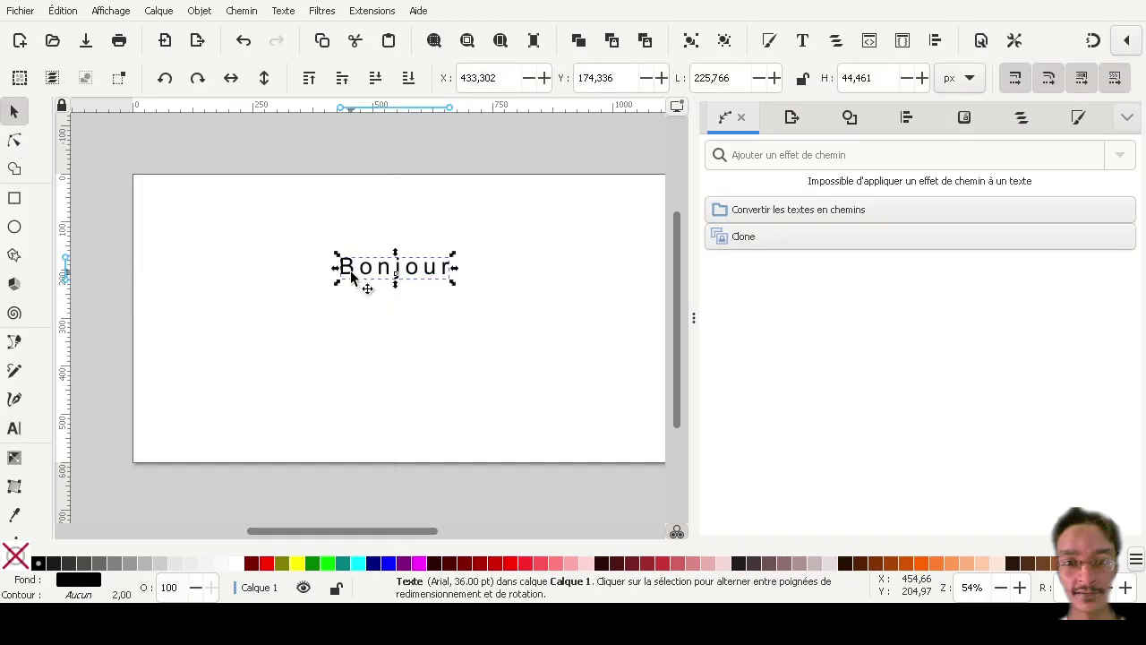
pyautogui.moveTo(372, 272); pyautogui.dragTo(252, 210)
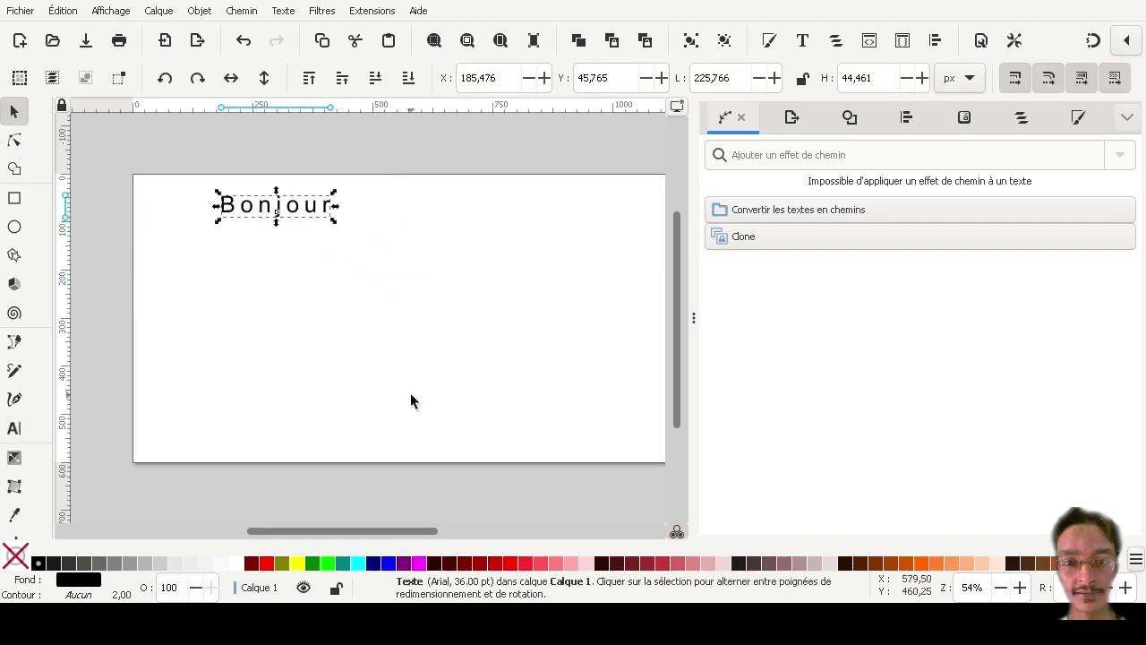
pyautogui.click(424, 408)
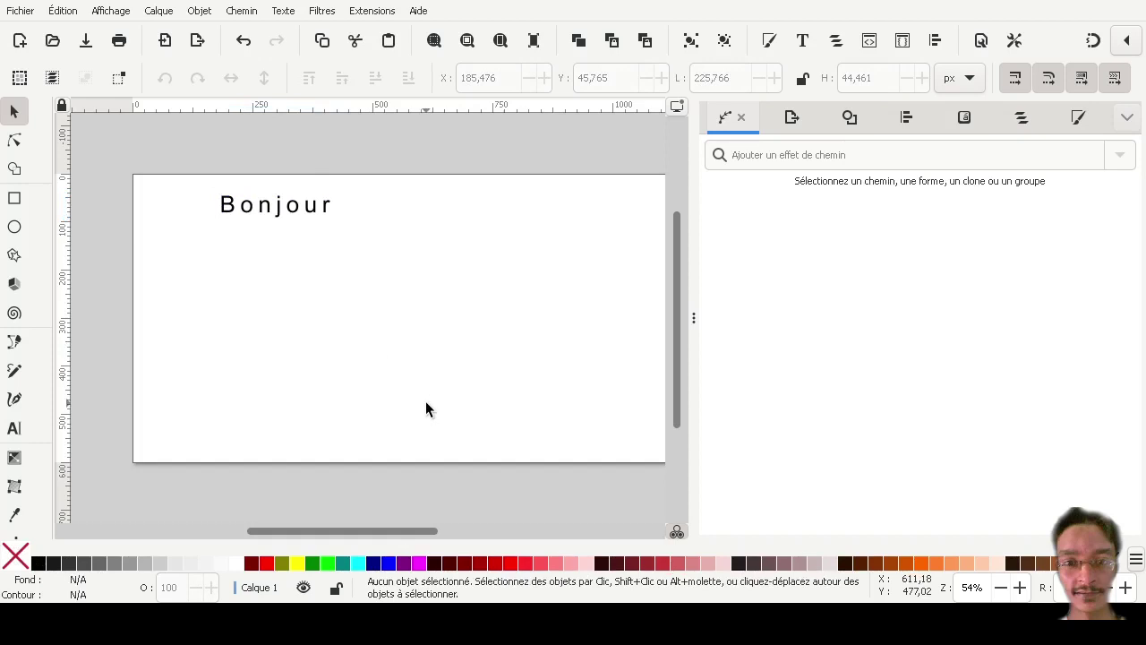
pyautogui.click(282, 215)
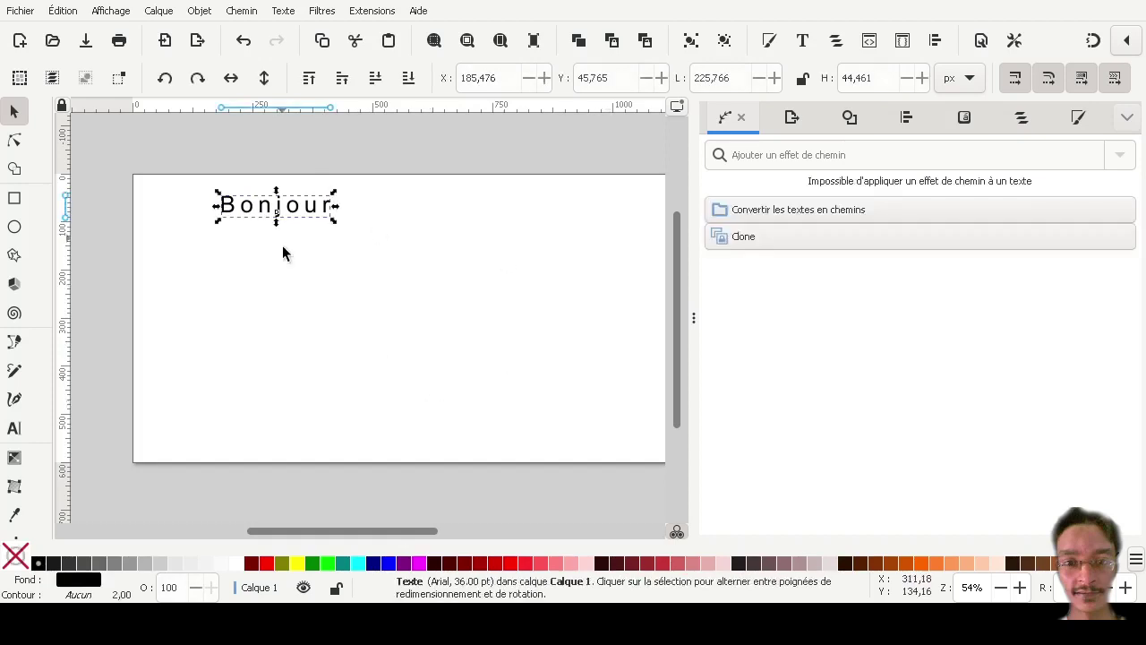
pyautogui.moveTo(334, 220); pyautogui.dragTo(445, 285)
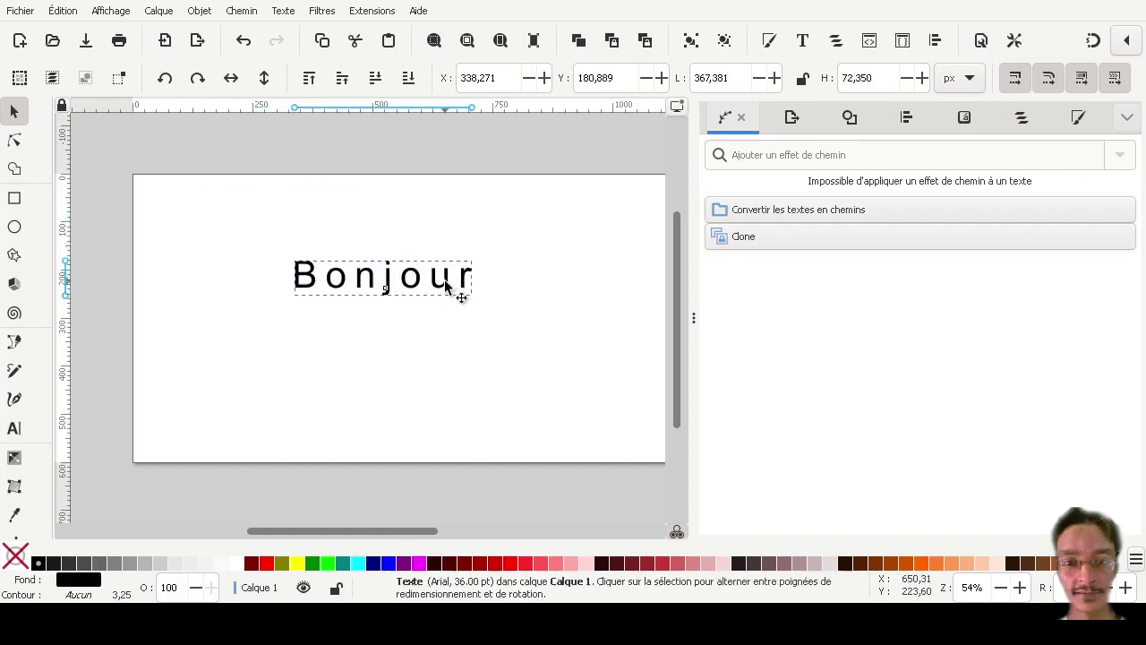
pyautogui.click(575, 313)
# - Convert the Bonjour text into a path
pyautogui.click(413, 289)
pyautogui.doubleClick(413, 295)
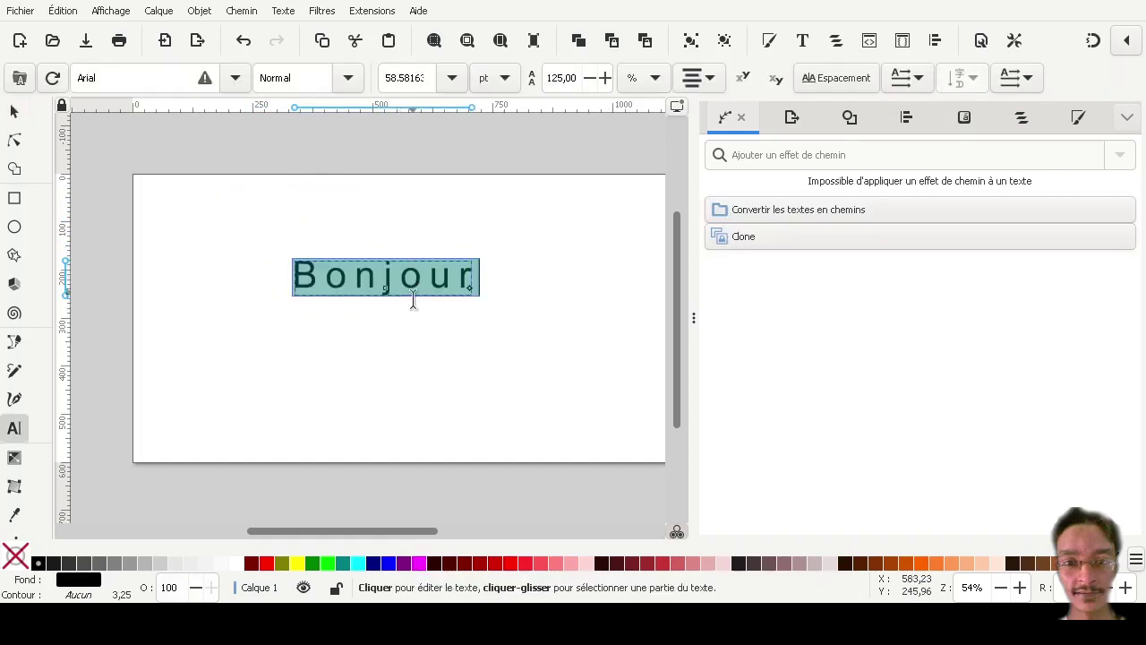
pyautogui.click(14, 110)
pyautogui.click(301, 309)
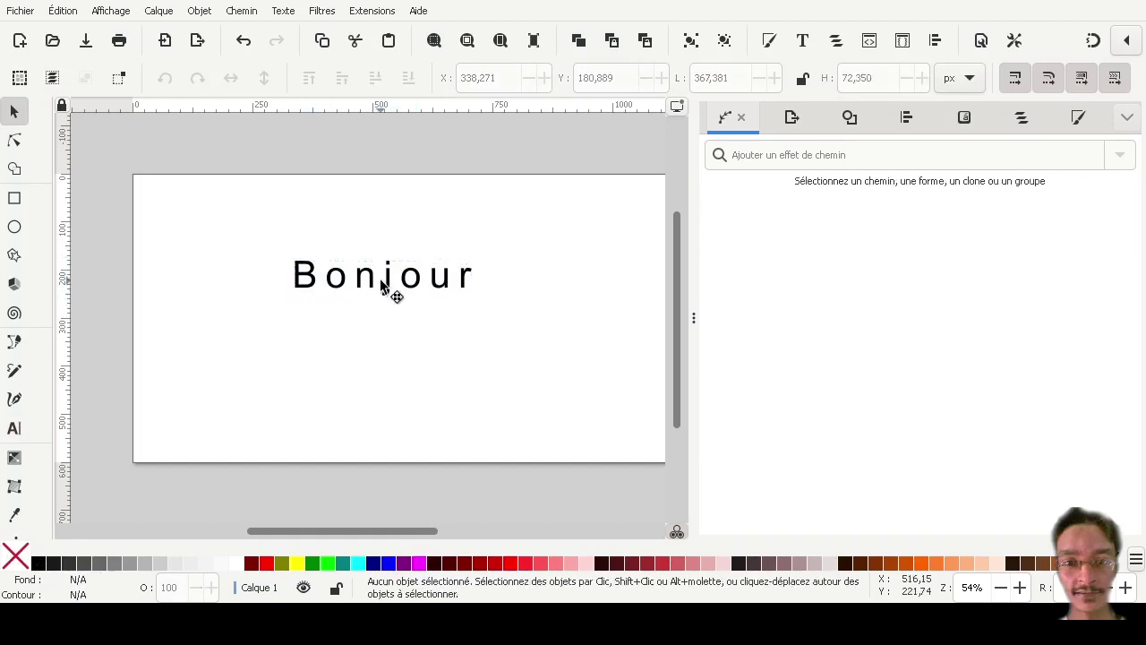
pyautogui.click(380, 284)
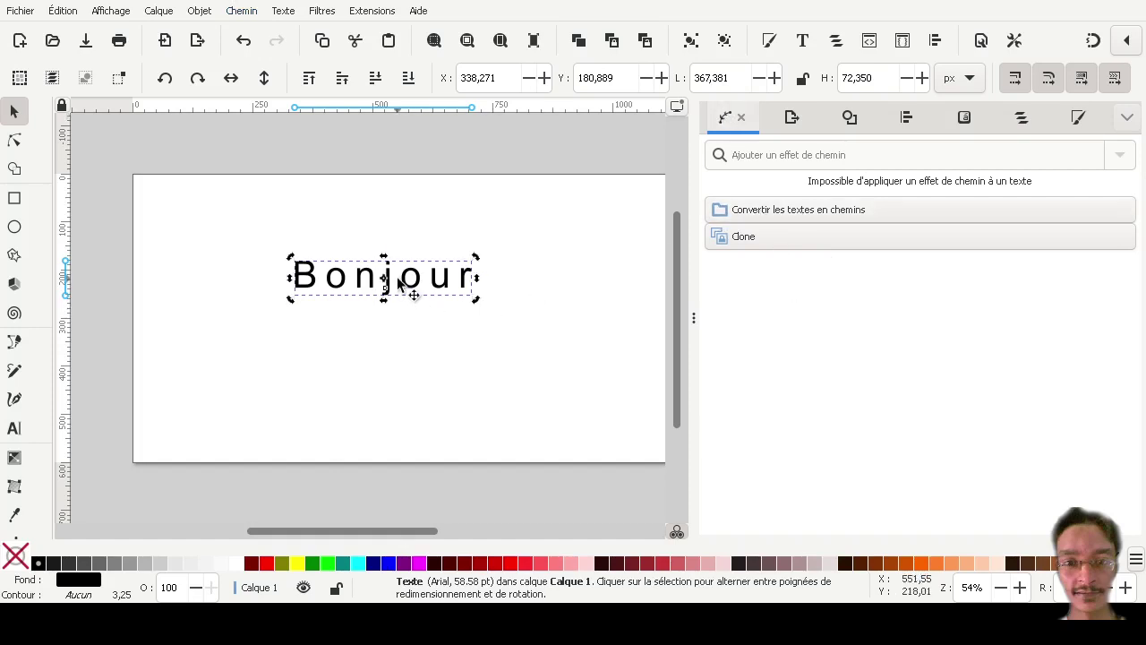
pyautogui.click(431, 304)
pyautogui.click(447, 298)
pyautogui.click(805, 212)
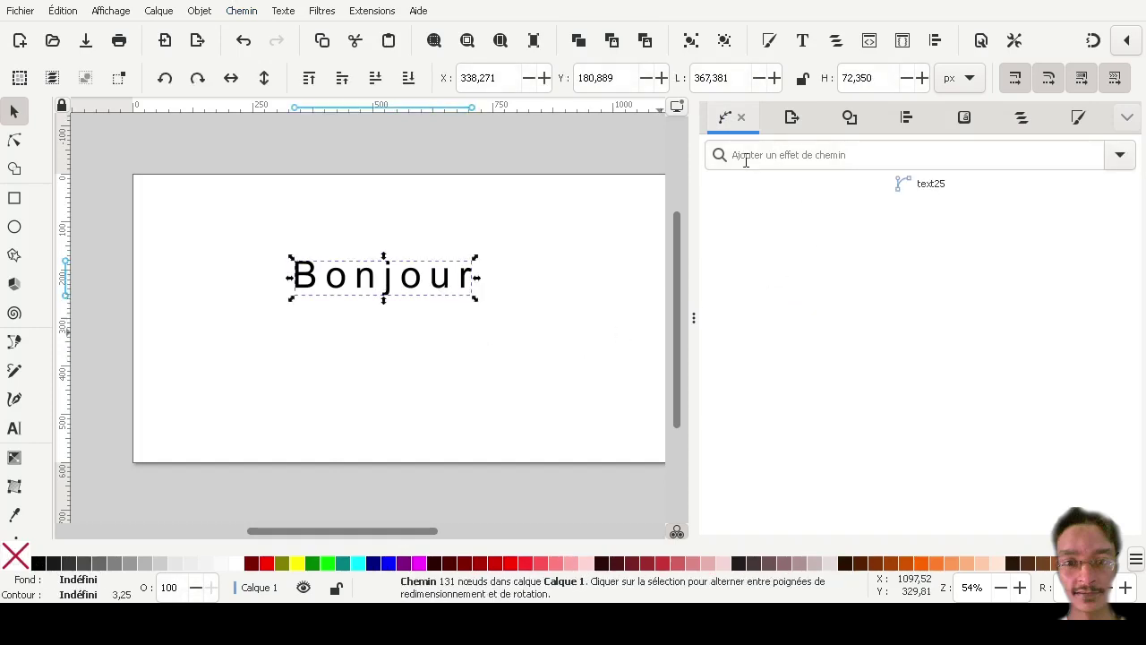
pyautogui.click(805, 148)
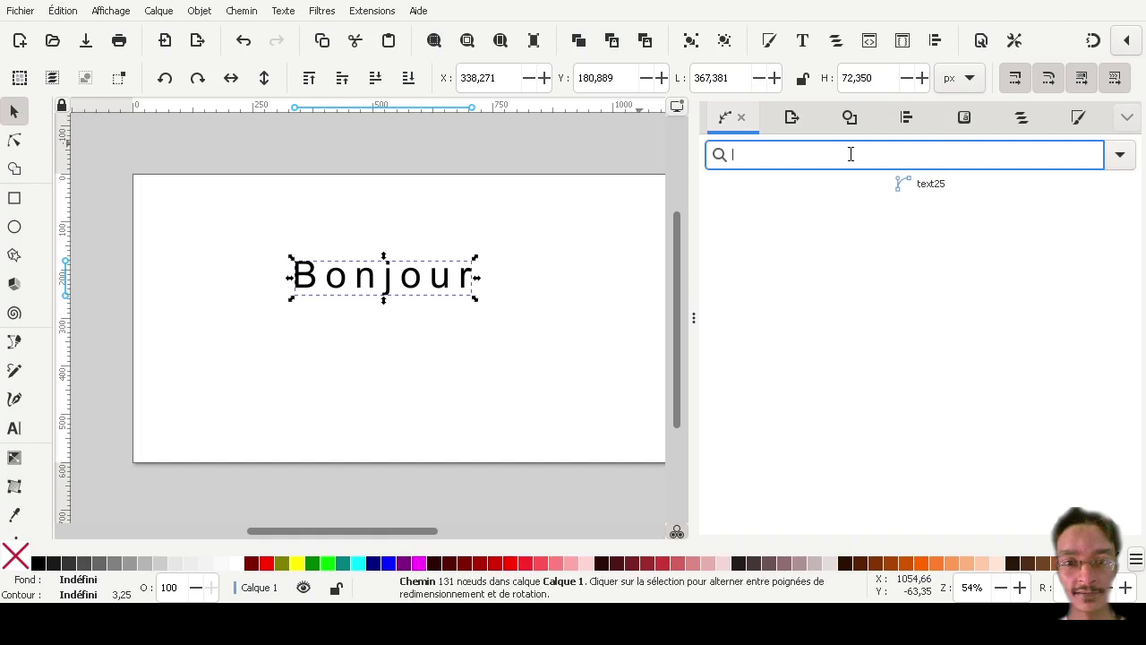
# - Apply the Perspective et enveloppe path effect to the Bonjour path
pyautogui.write('oer')
pyautogui.press('BackSpace')
pyautogui.write('pers')
pyautogui.click(824, 190)
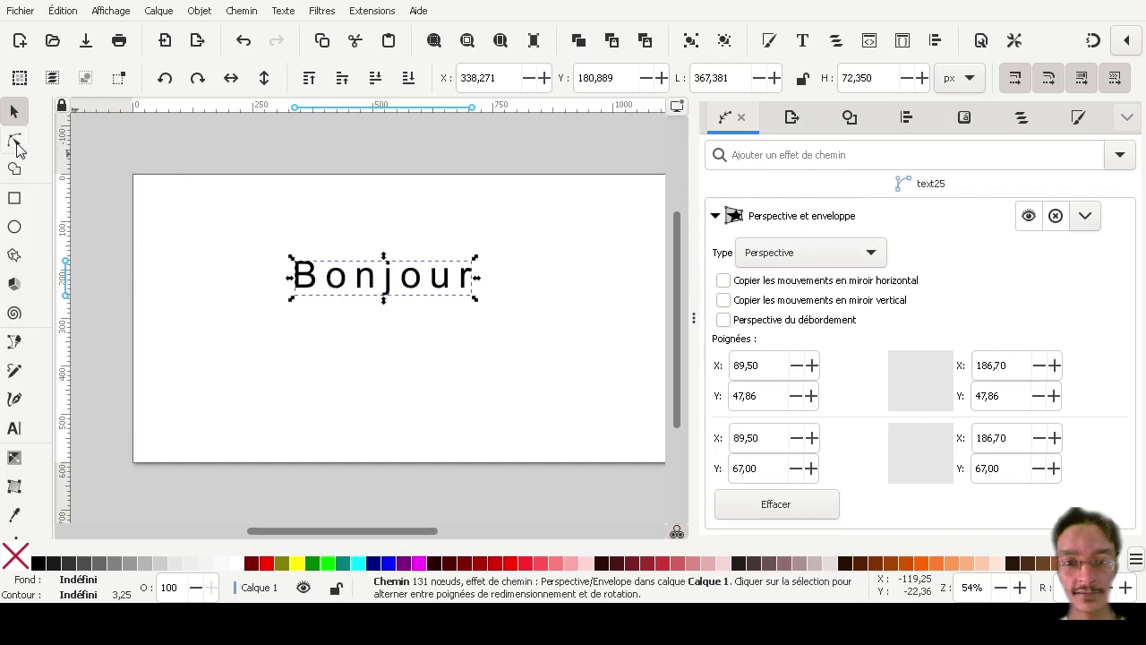
# - Drag Bonjour's right-hand perspective corners down and up to slant it
pyautogui.click(15, 142)
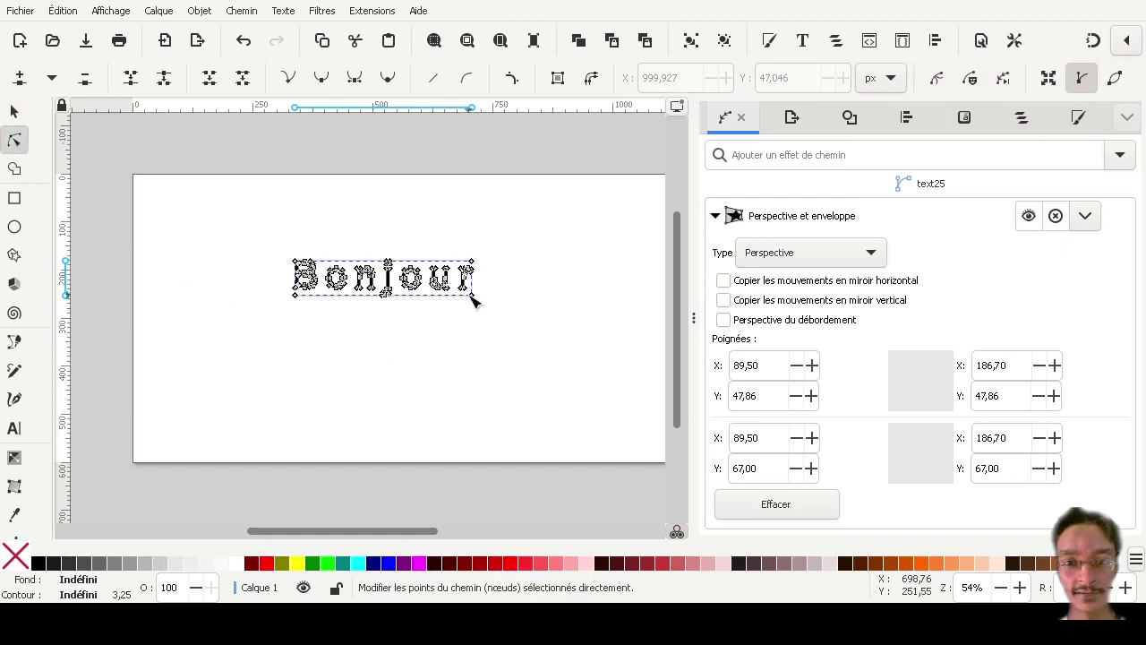
pyautogui.moveTo(469, 295)
pyautogui.mouseDown()
pyautogui.moveTo(427, 313)
pyautogui.moveTo(475, 301)
pyautogui.mouseUp()
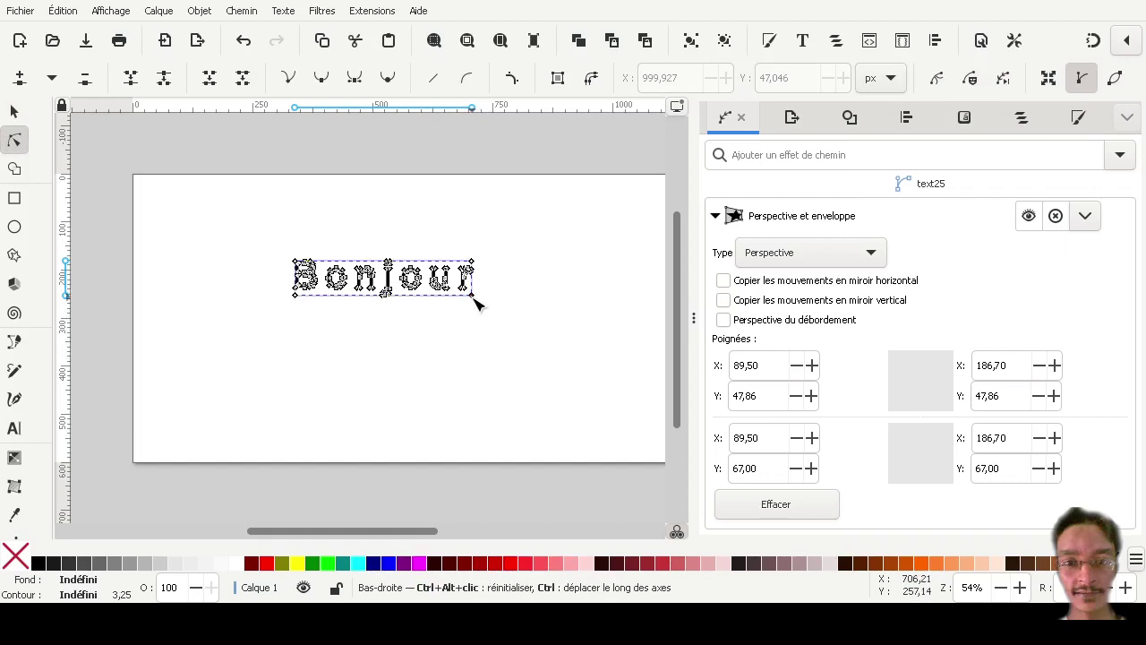
pyautogui.moveTo(474, 299)
pyautogui.mouseDown()
pyautogui.moveTo(460, 332)
pyautogui.moveTo(422, 355)
pyautogui.moveTo(433, 337)
pyautogui.moveTo(454, 380)
pyautogui.moveTo(451, 423)
pyautogui.mouseUp()
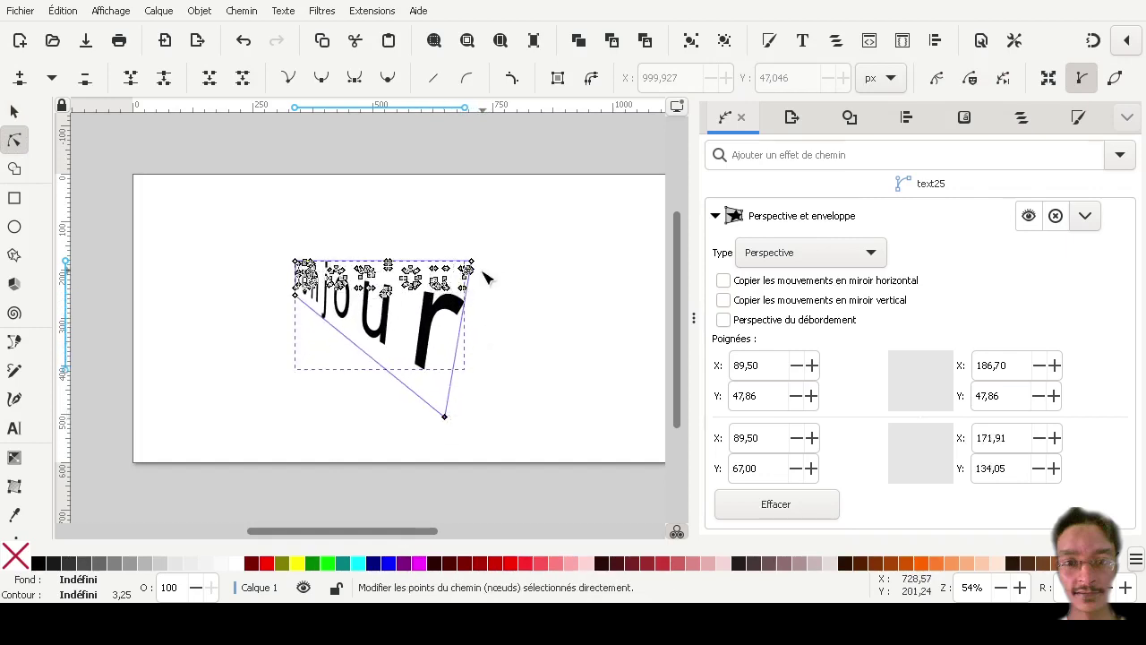
pyautogui.moveTo(465, 262)
pyautogui.mouseDown()
pyautogui.moveTo(506, 213)
pyautogui.moveTo(501, 231)
pyautogui.mouseUp()
# - Reposition the warped Bonjour near the page centre, then delete it
pyautogui.click(15, 111)
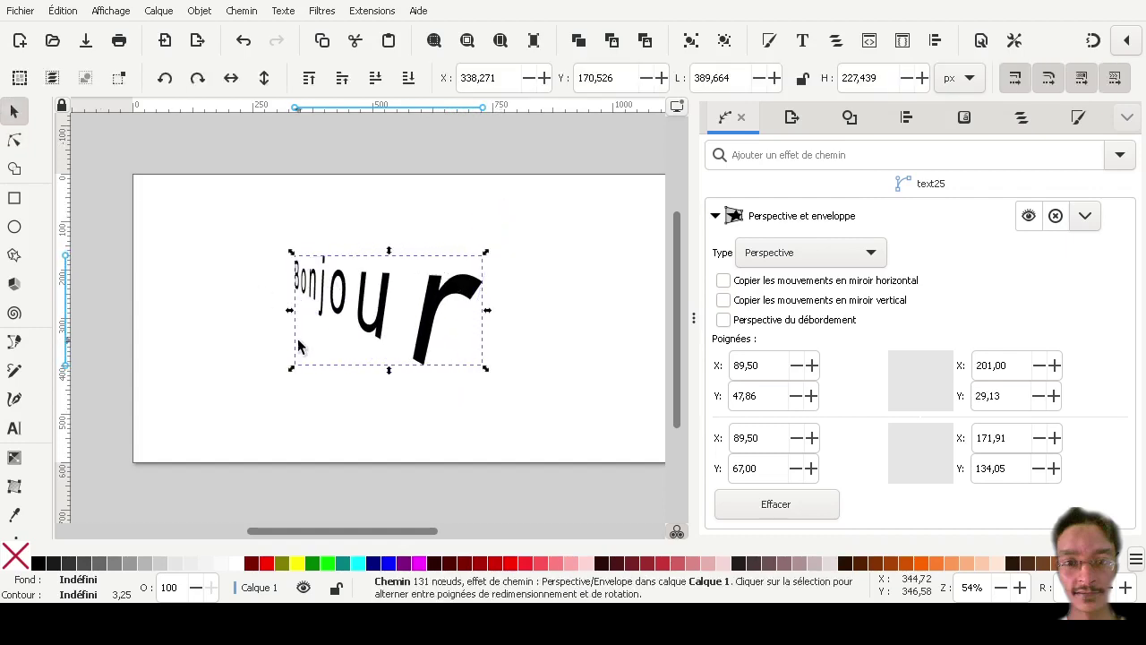
pyautogui.click(221, 369)
pyautogui.click(378, 355)
pyautogui.moveTo(377, 355)
pyautogui.mouseDown()
pyautogui.moveTo(502, 252)
pyautogui.moveTo(514, 293)
pyautogui.mouseUp()
pyautogui.moveTo(496, 235); pyautogui.dragTo(346, 314)
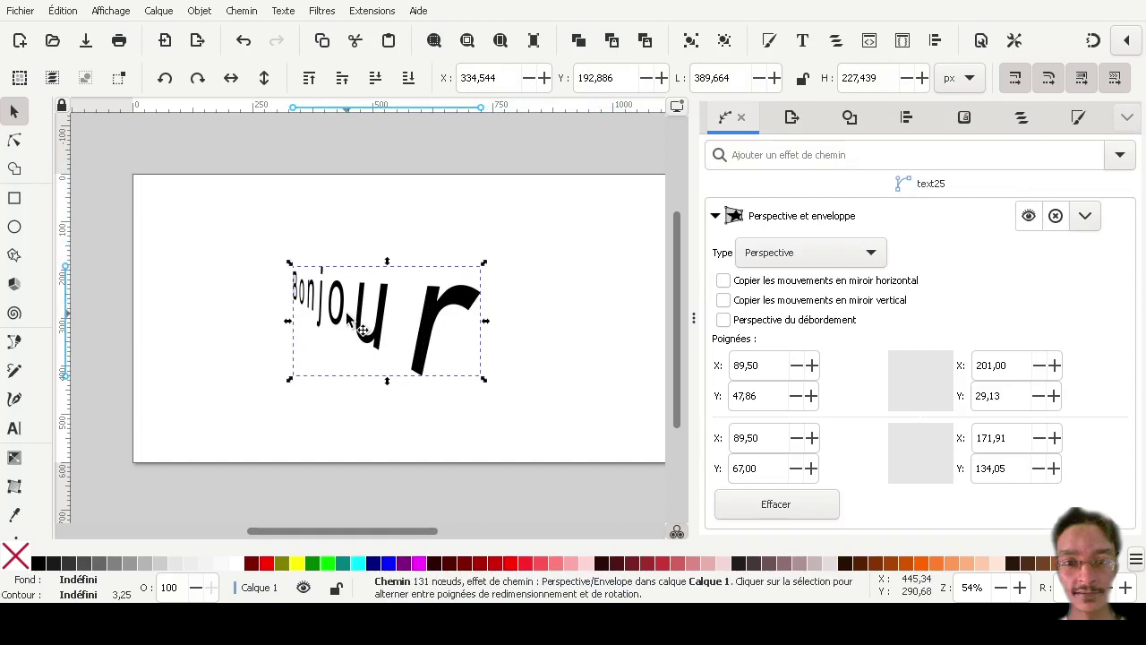
pyautogui.press('Delete')
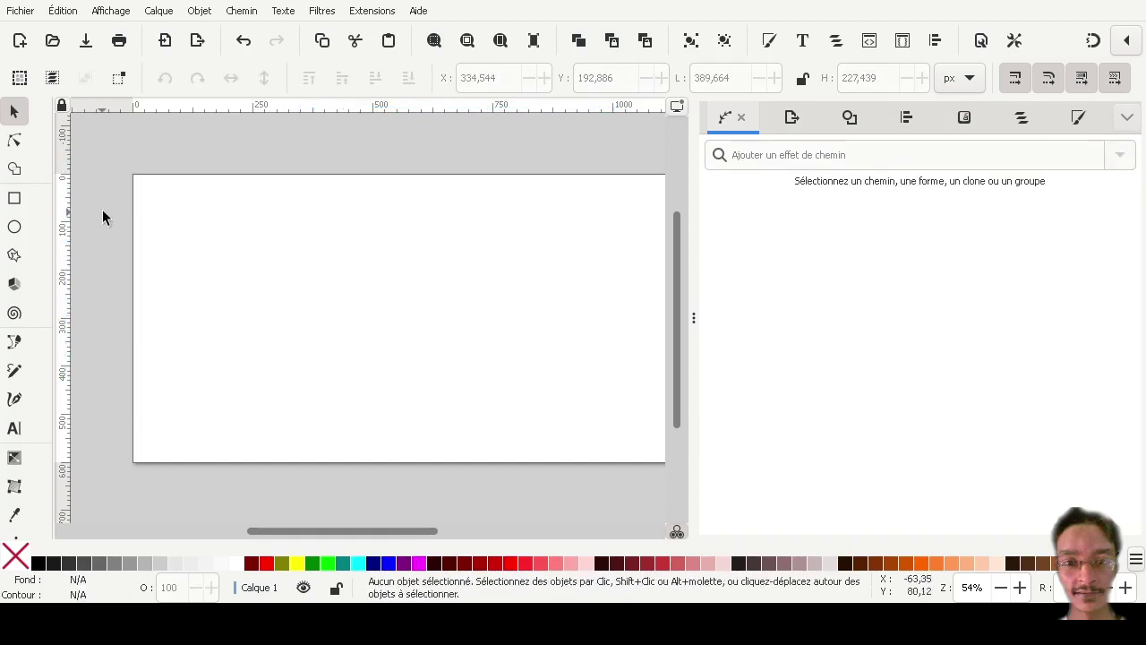
# - Draw a black 622 × 337 px rectangle across the page centre and show its Fill and Stroke settings
pyautogui.click(14, 200)
pyautogui.moveTo(232, 229); pyautogui.dragTo(531, 397)
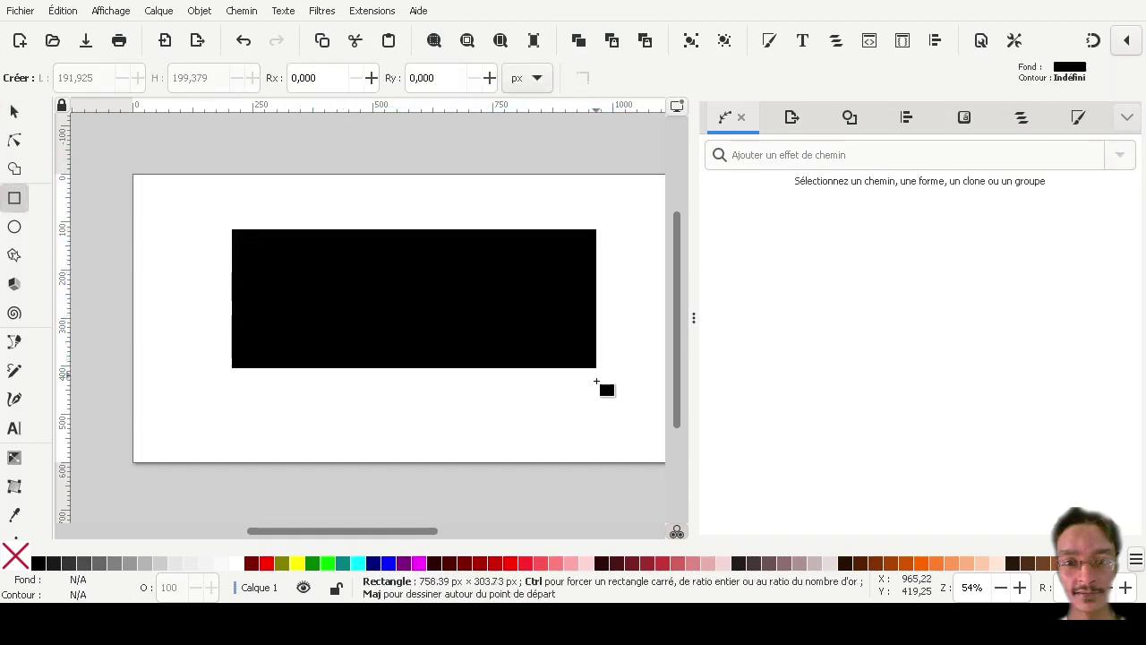
pyautogui.click(14, 111)
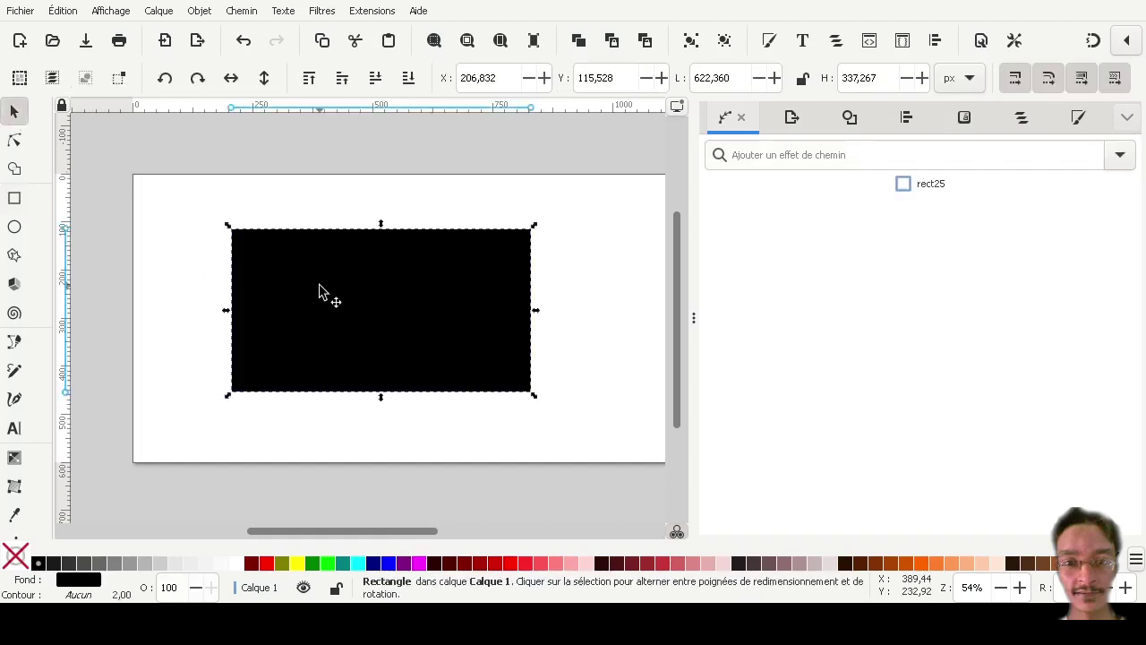
pyautogui.click(1078, 118)
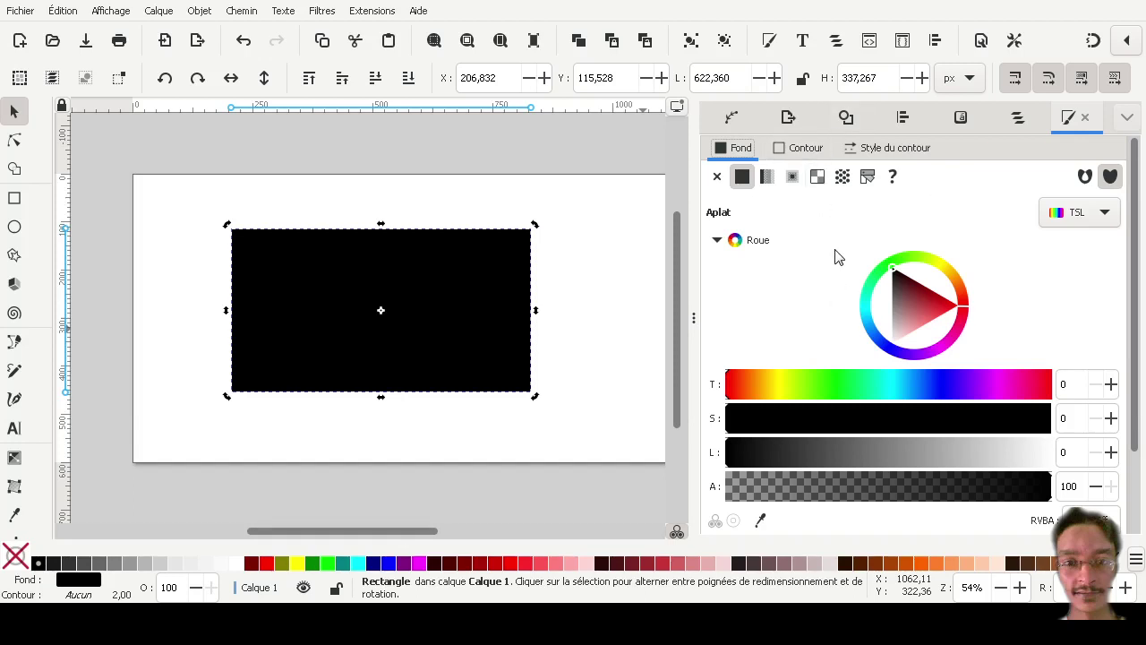
# - Switch the rectangle's fill to a pattern and browse the Grids and Shading categories
pyautogui.click(842, 176)
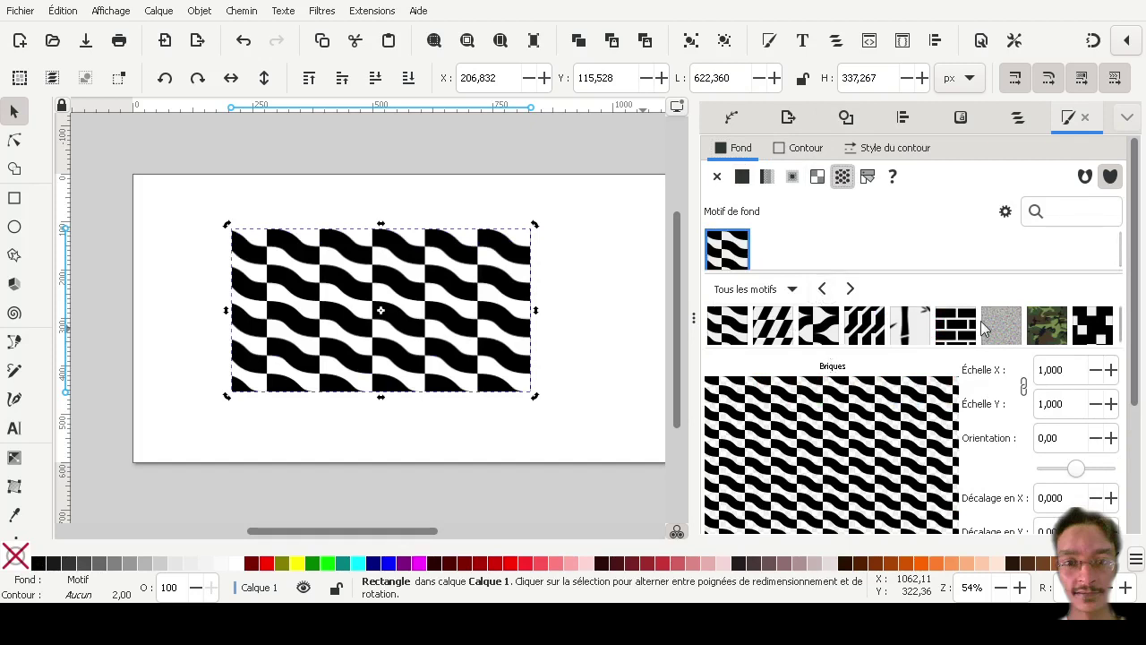
pyautogui.click(792, 289)
pyautogui.click(766, 395)
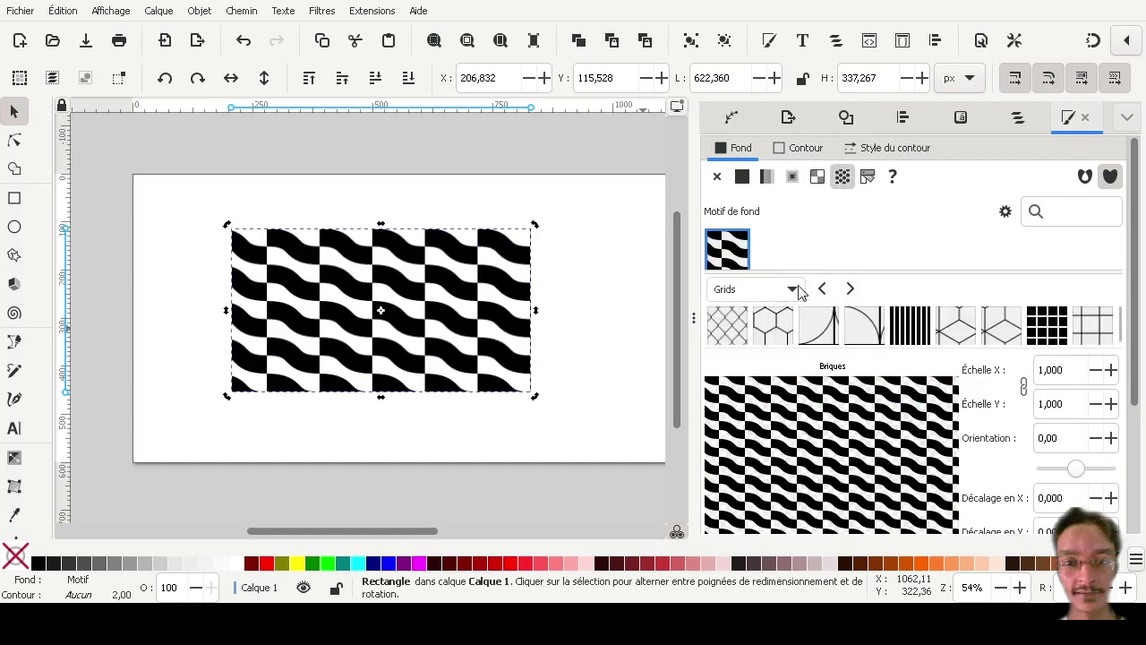
pyautogui.click(799, 291)
pyautogui.click(779, 389)
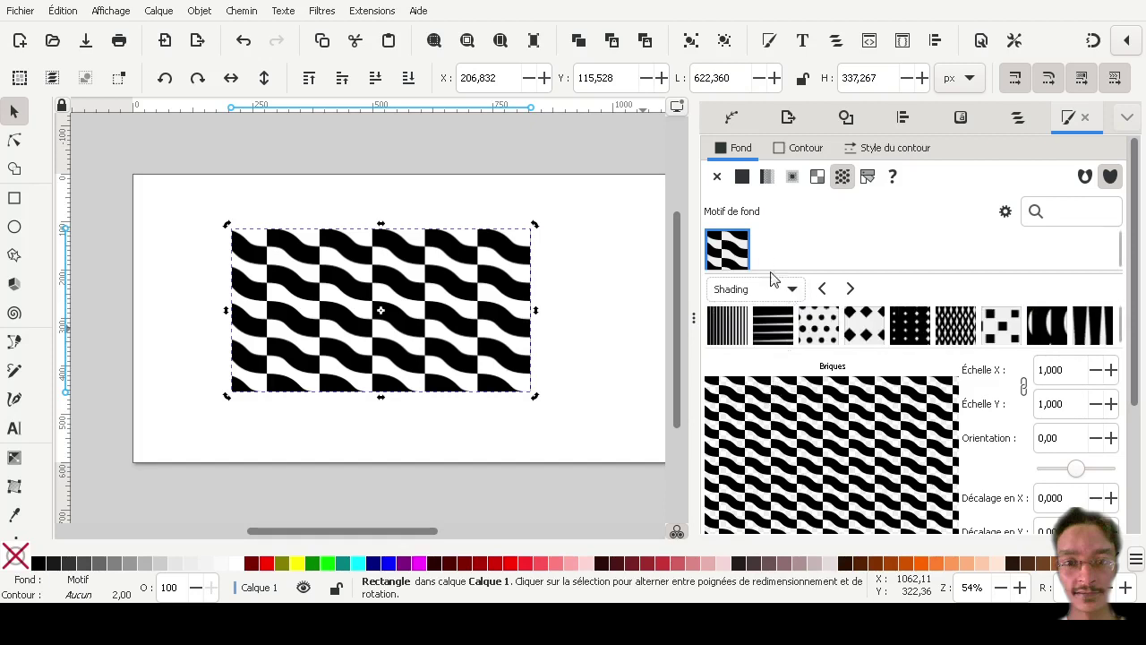
pyautogui.scroll(1, 772, 281)
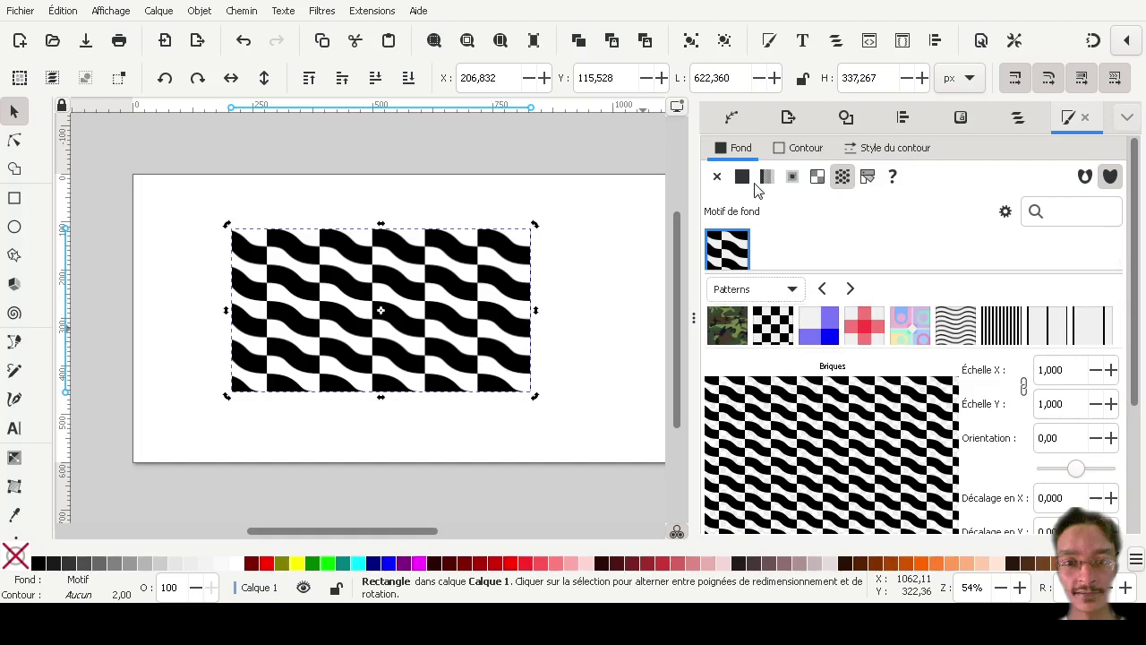
pyautogui.scroll(1, 761, 288)
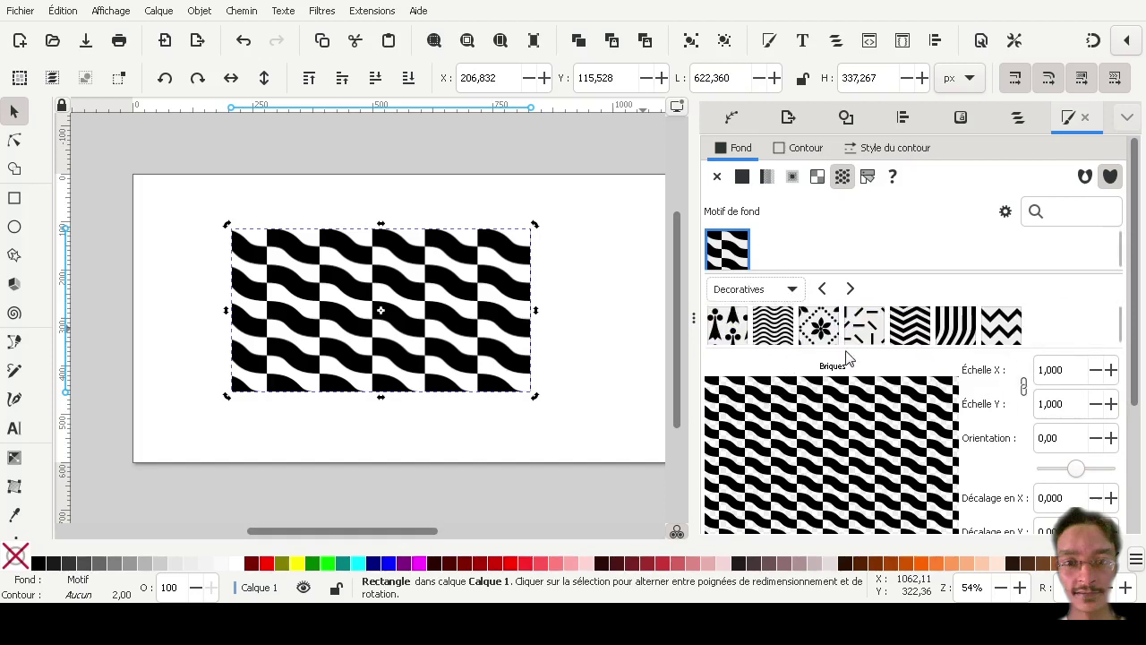
# - Fill it with the Papier décoratif pattern at 0.500 scale, editable on the canvas
pyautogui.click(810, 333)
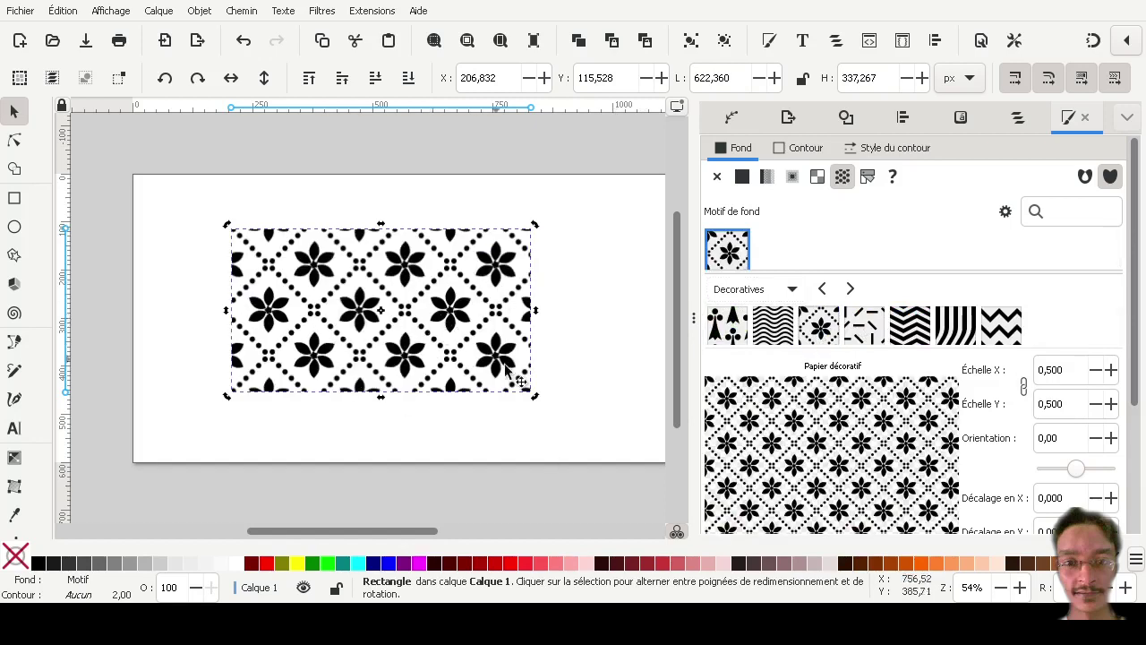
pyautogui.scroll(-1, 984, 421)
pyautogui.scroll(-3, 987, 423)
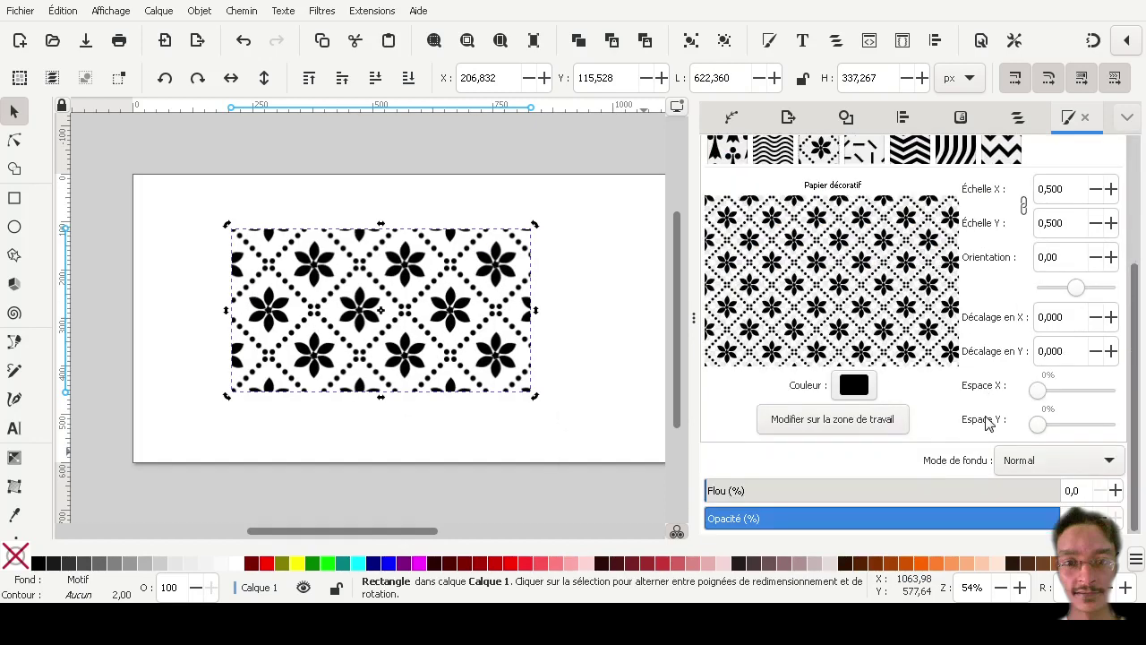
pyautogui.click(855, 421)
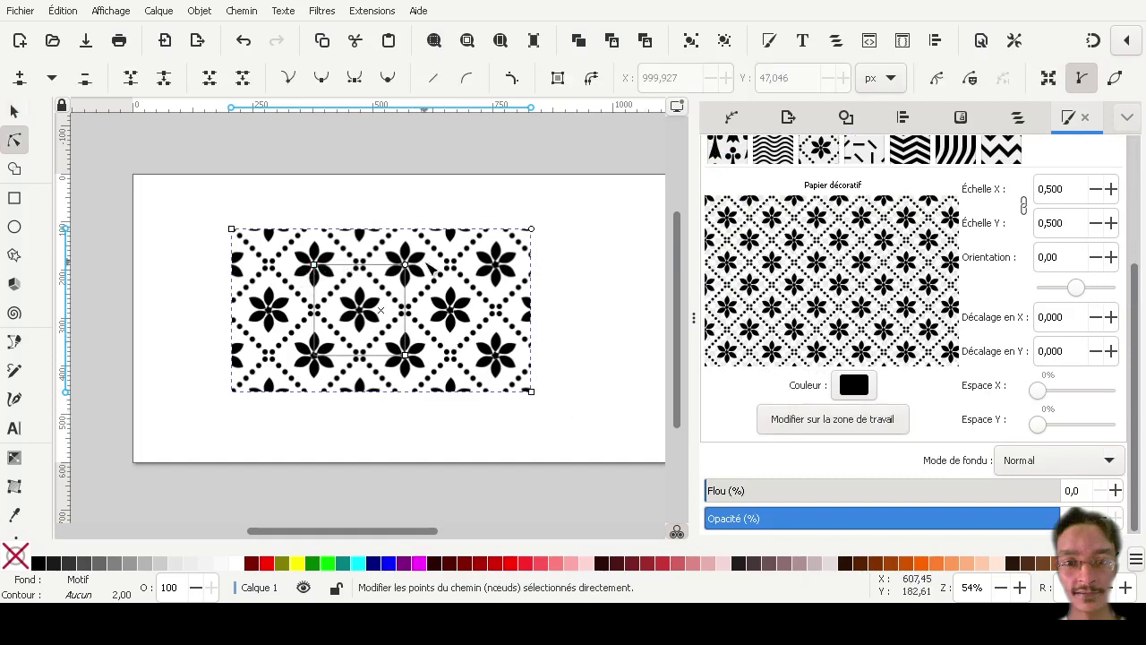
# - Rotate and rescale the flower pattern on canvas, then change the fill to the Wave 2 zigzag pattern
pyautogui.moveTo(410, 271)
pyautogui.mouseDown()
pyautogui.moveTo(414, 376)
pyautogui.moveTo(353, 357)
pyautogui.moveTo(398, 372)
pyautogui.moveTo(377, 366)
pyautogui.mouseUp()
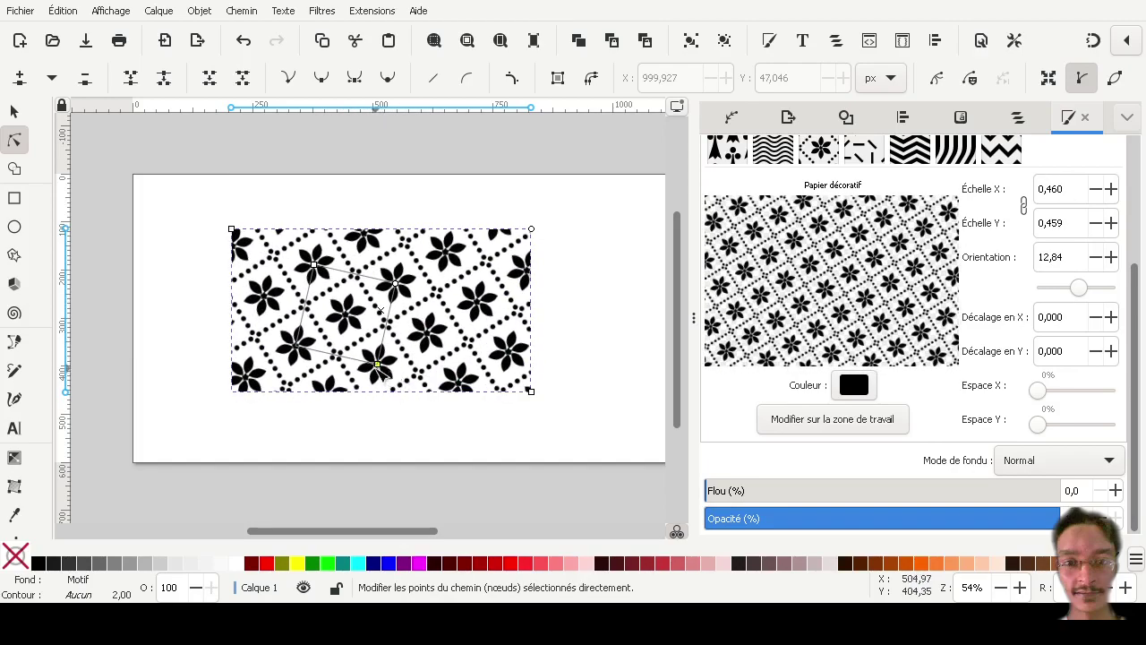
pyautogui.moveTo(377, 366)
pyautogui.mouseDown()
pyautogui.moveTo(353, 326)
pyautogui.moveTo(435, 499)
pyautogui.moveTo(376, 383)
pyautogui.moveTo(400, 399)
pyautogui.mouseUp()
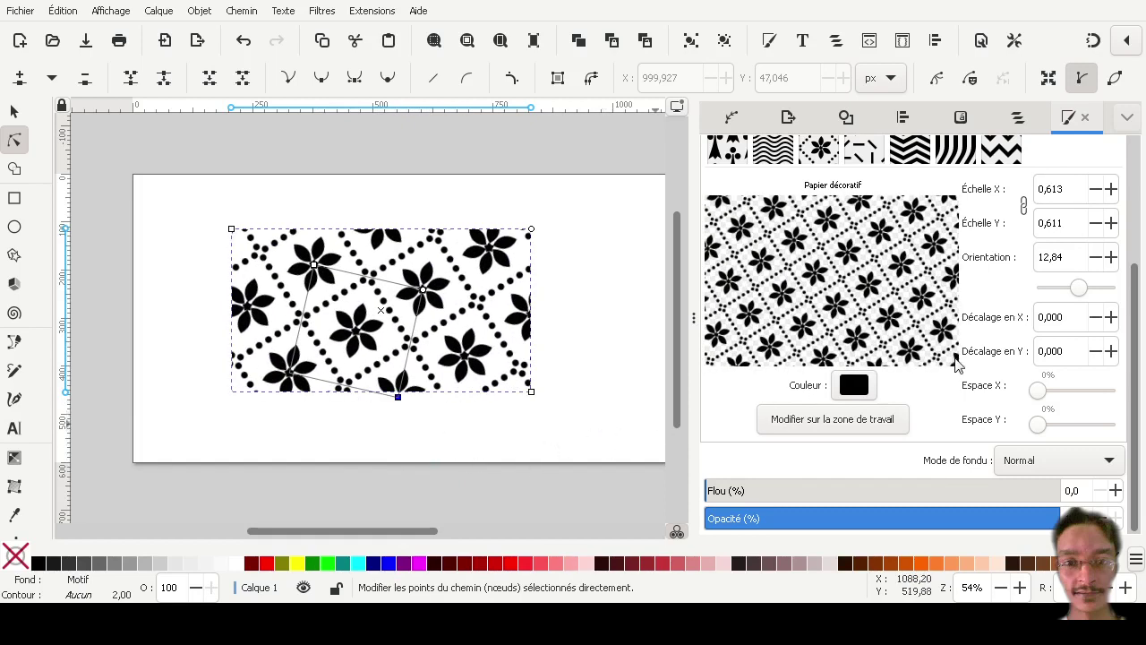
pyautogui.scroll(3, 996, 338)
pyautogui.scroll(1, 985, 354)
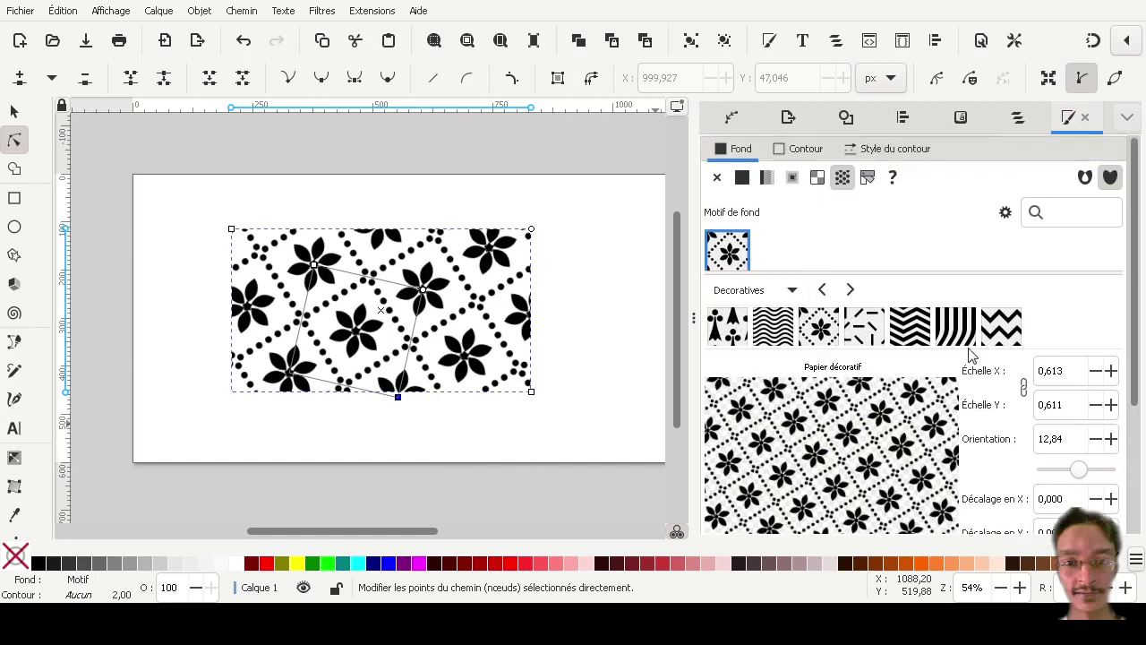
pyautogui.scroll(-1, 966, 376)
pyautogui.scroll(-1, 967, 376)
pyautogui.scroll(-2, 966, 376)
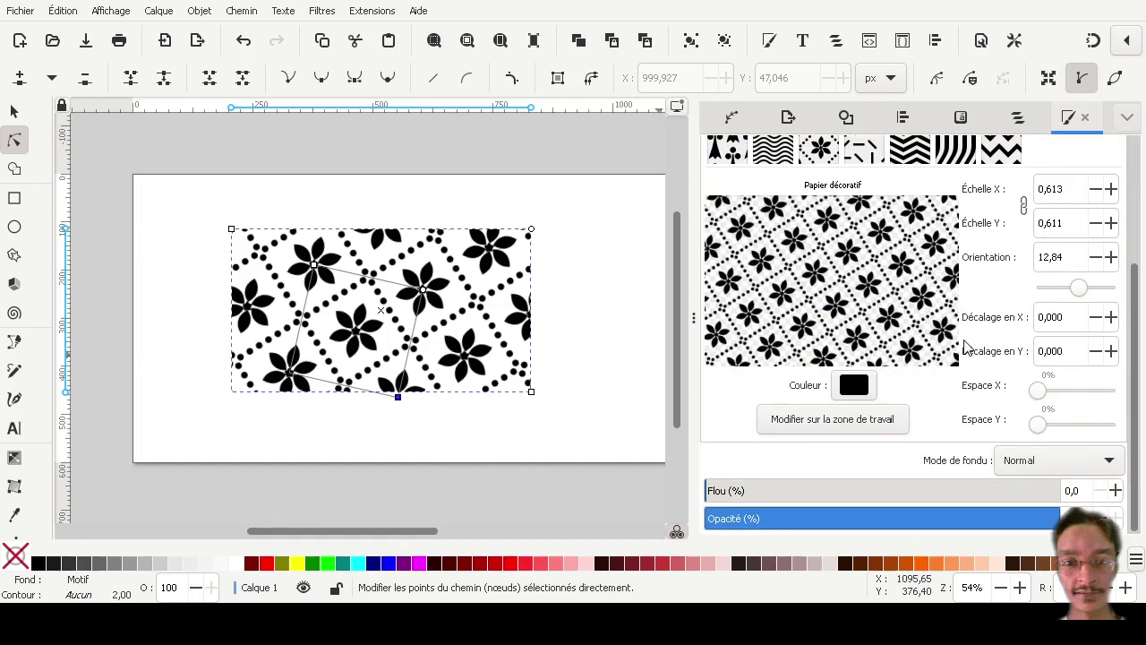
pyautogui.scroll(1, 906, 206)
pyautogui.click(910, 204)
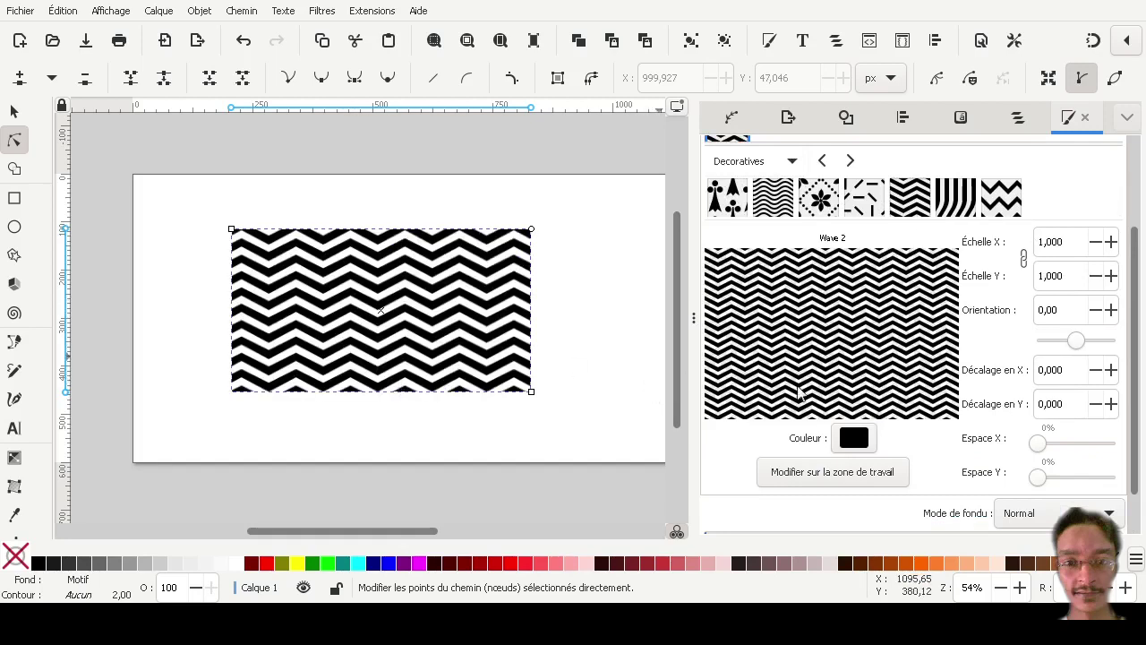
# - Drag the Wave 2 pattern's scale handle to about triple size, then deselect to view the broad stripes
pyautogui.click(839, 472)
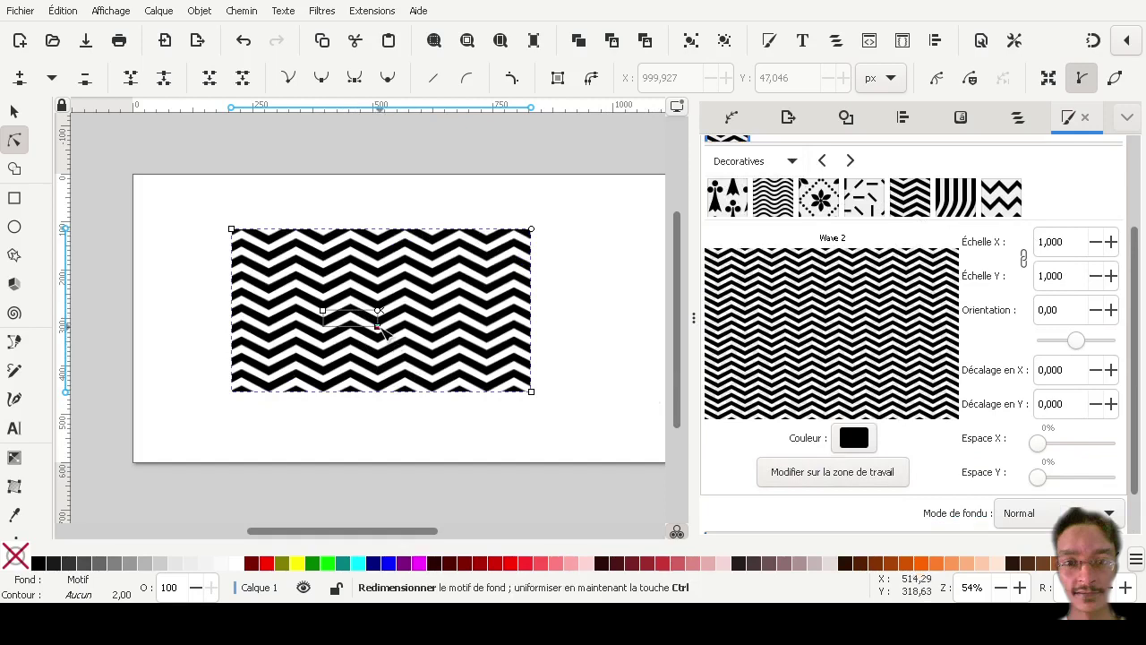
pyautogui.moveTo(377, 328); pyautogui.dragTo(434, 386)
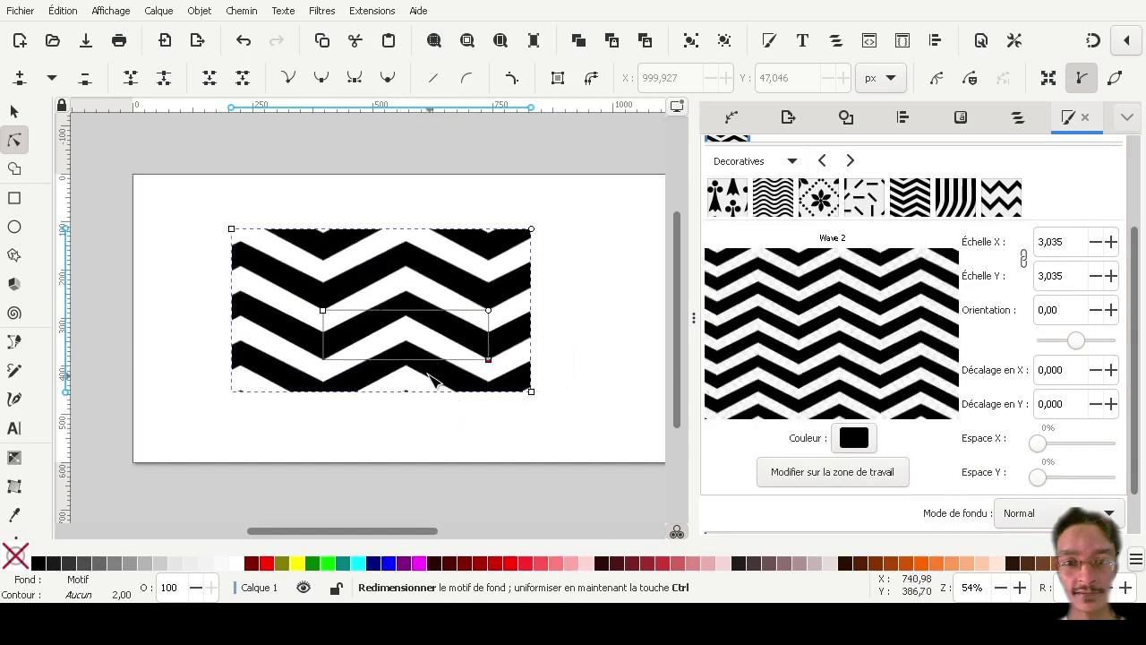
pyautogui.moveTo(434, 387); pyautogui.dragTo(441, 390)
pyautogui.click(15, 111)
pyautogui.click(116, 241)
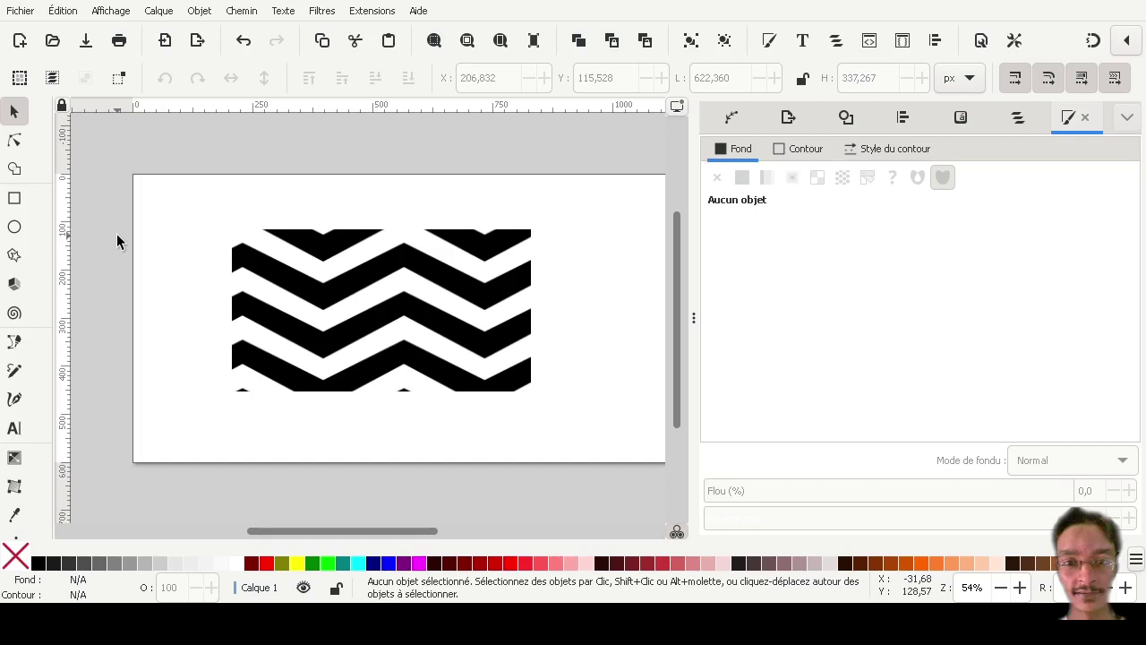
# - Replace the zigzag-filled rectangle with a new plain black 482.609 × 290.683 px rectangle and select it
pyautogui.click(479, 327)
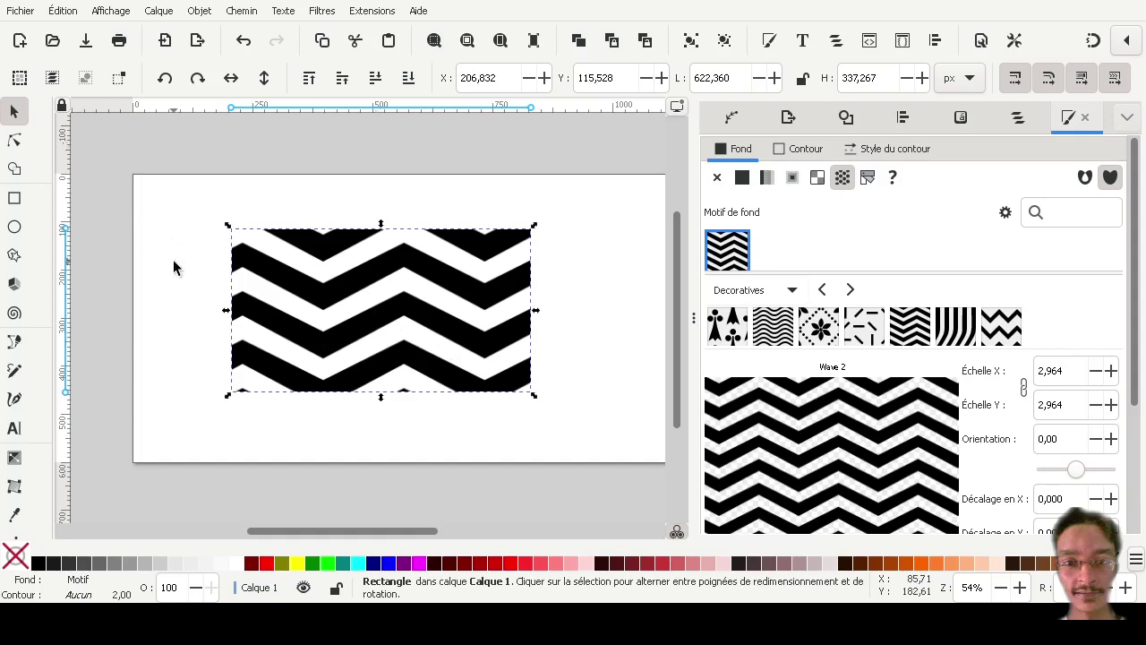
pyautogui.press('Delete')
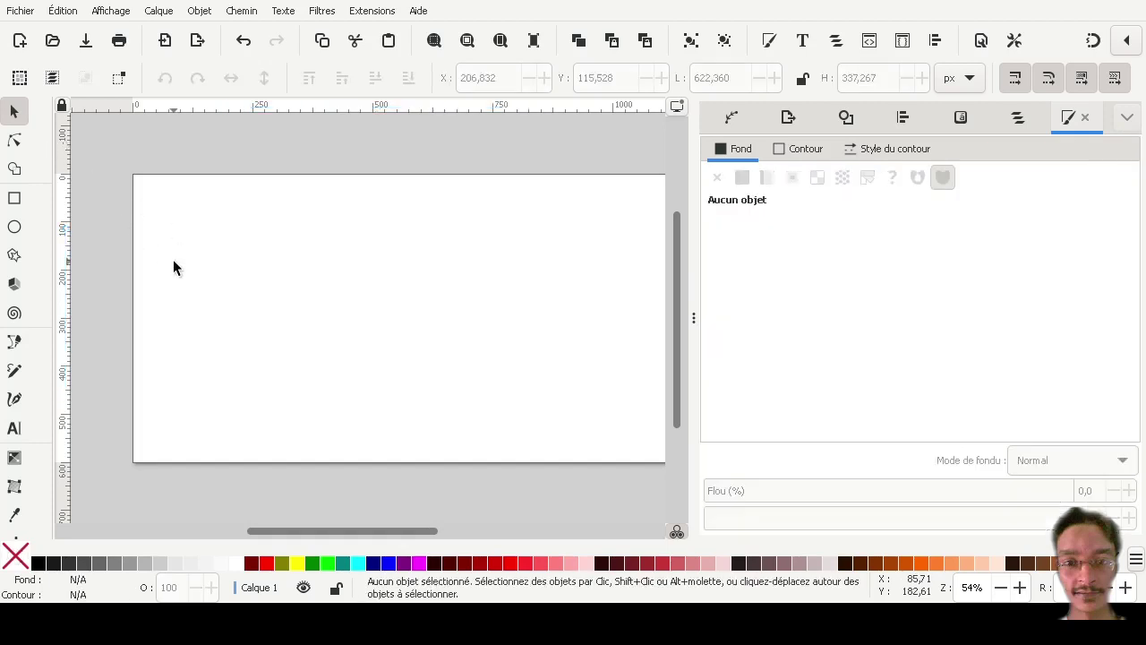
pyautogui.click(14, 198)
pyautogui.moveTo(263, 222); pyautogui.dragTo(495, 363)
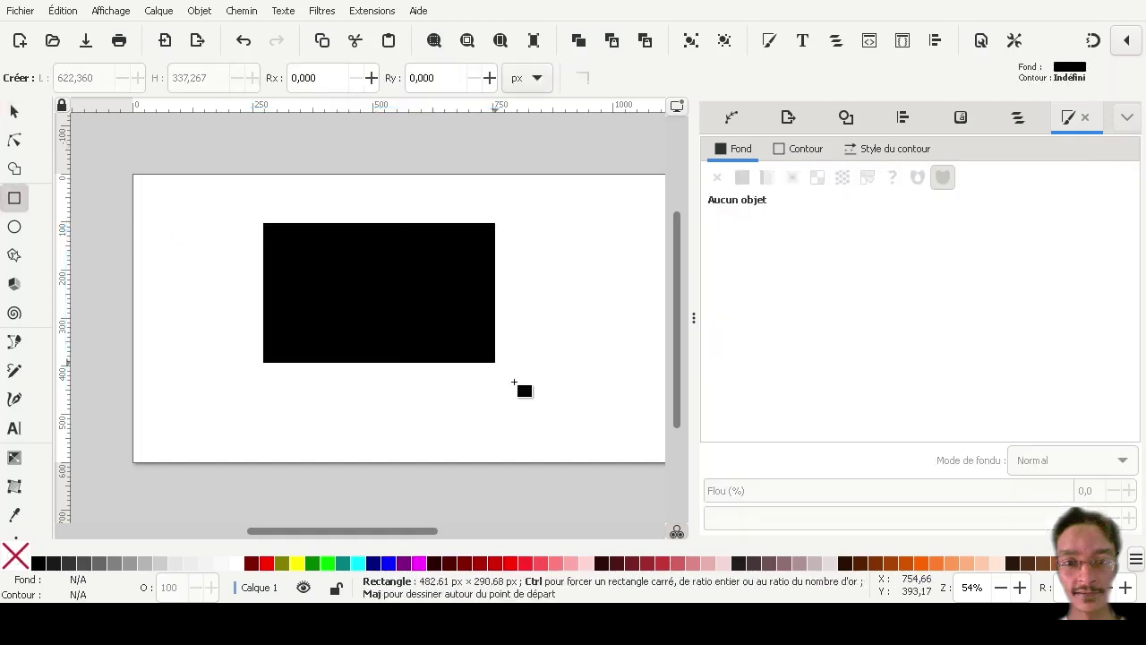
pyautogui.click(372, 11)
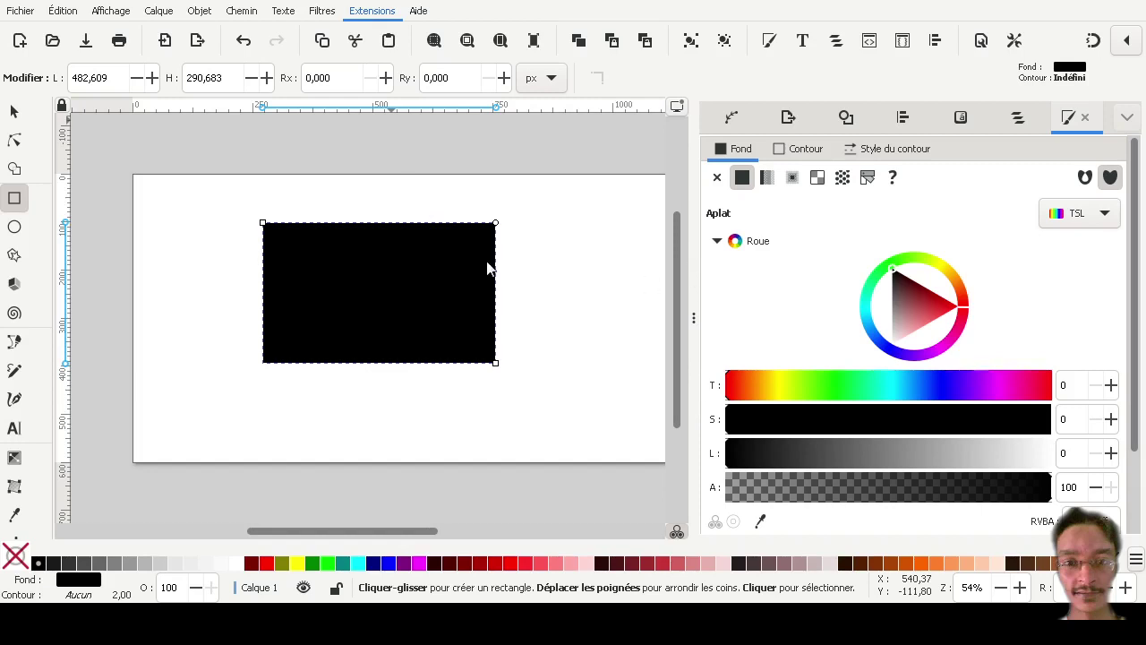
pyautogui.click(15, 111)
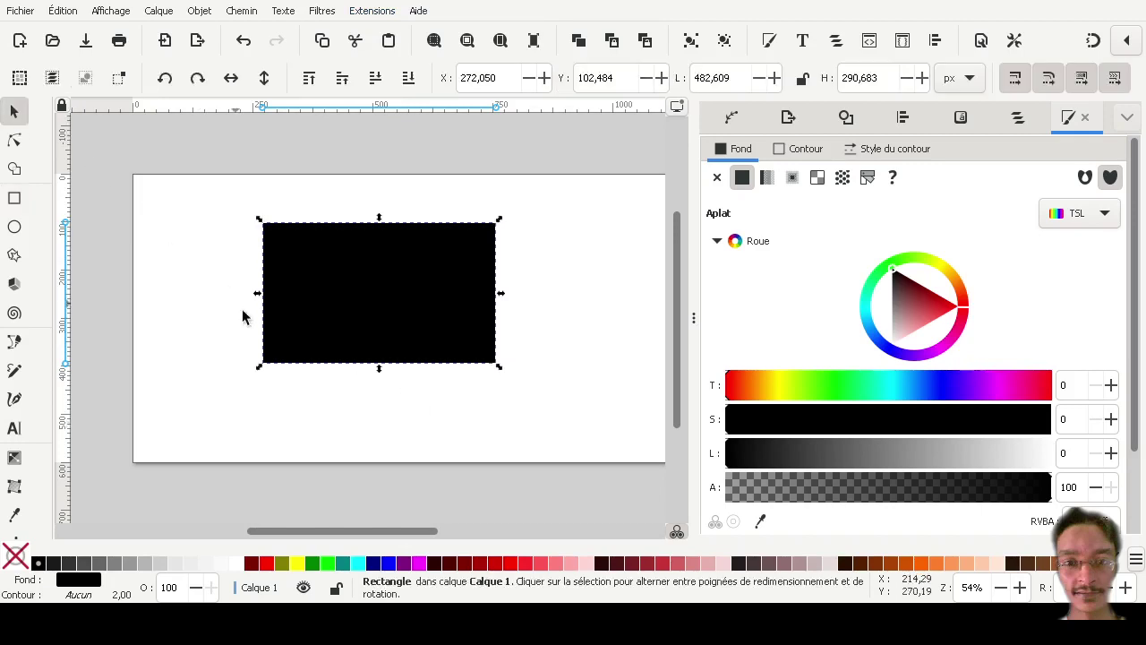
pyautogui.click(313, 404)
pyautogui.click(375, 326)
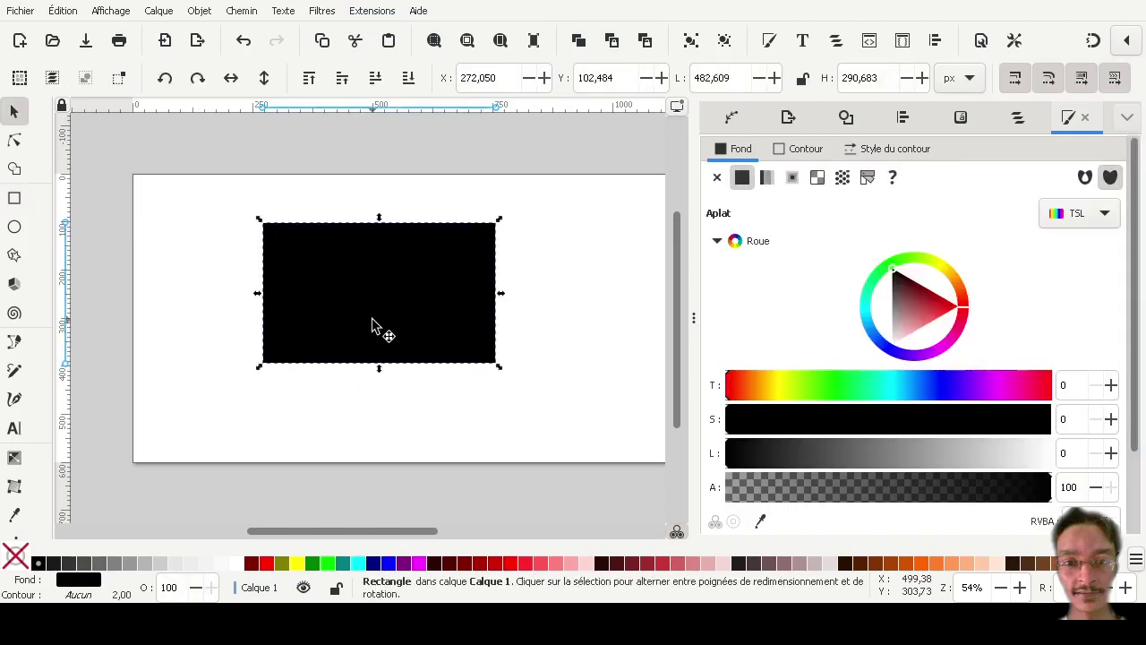